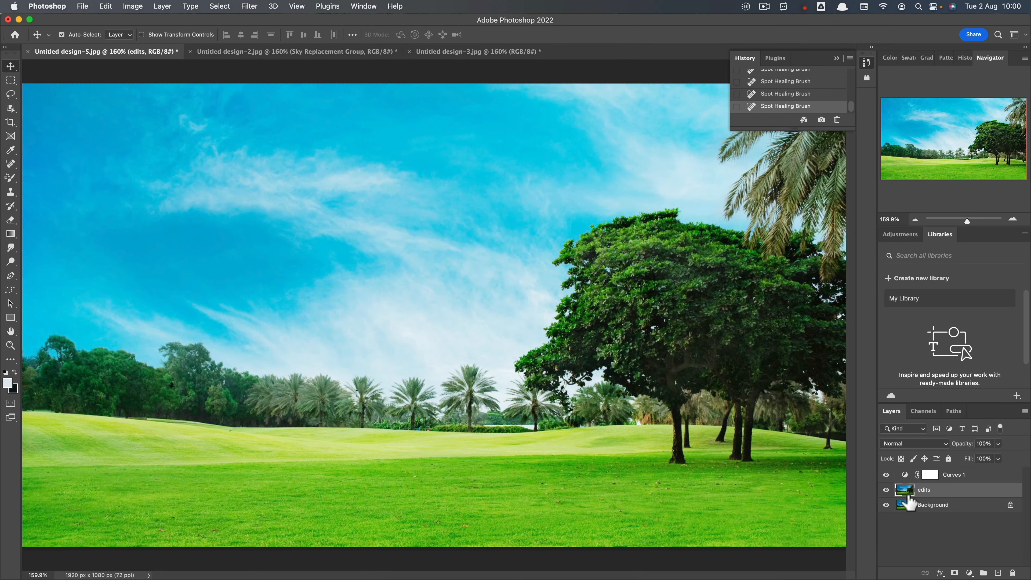
# - Hide the edits and Curves 1 layers and show them again to compare the photo before and after retouching
pyautogui.click(885, 489)
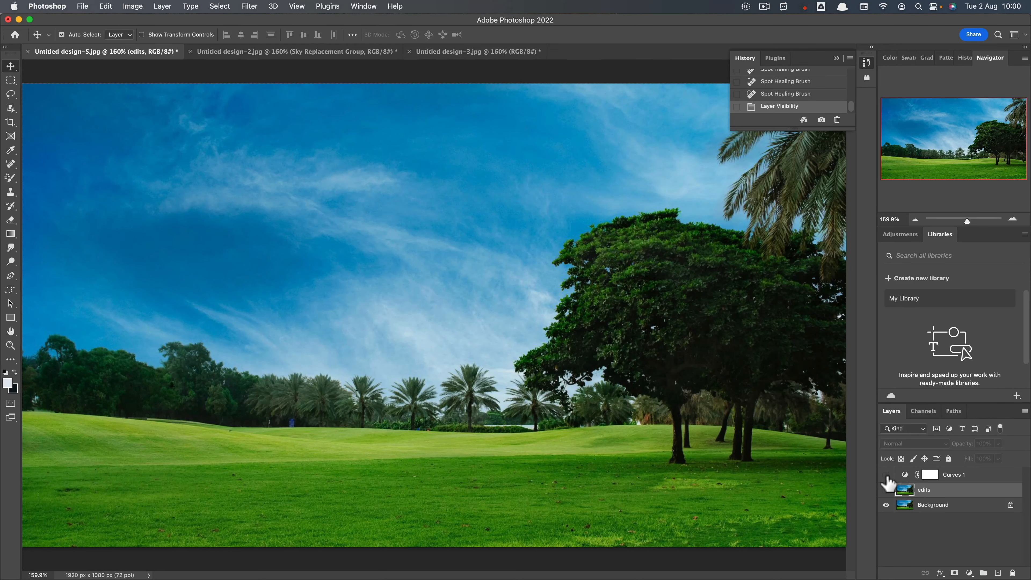
pyautogui.click(887, 475)
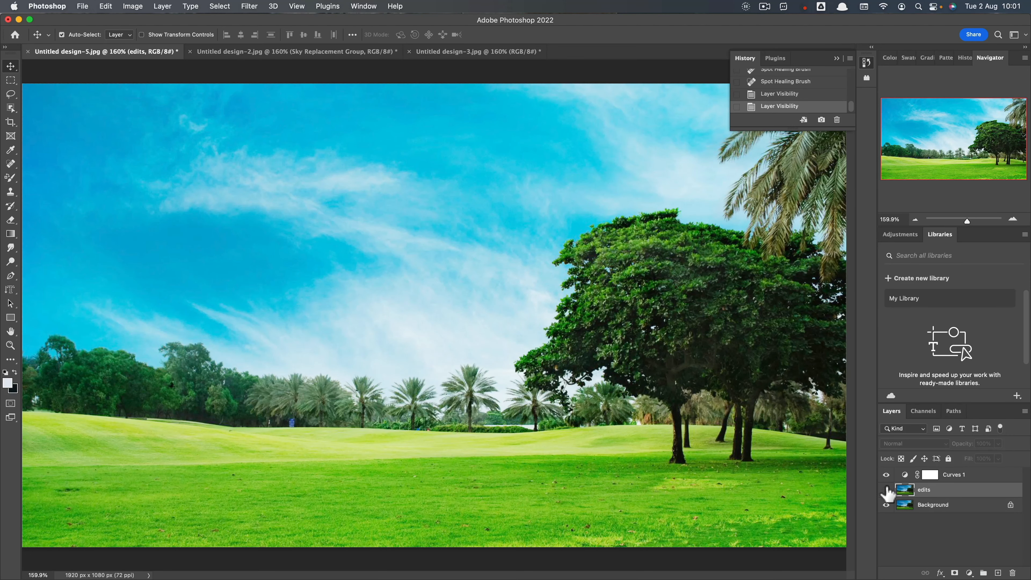
pyautogui.click(886, 490)
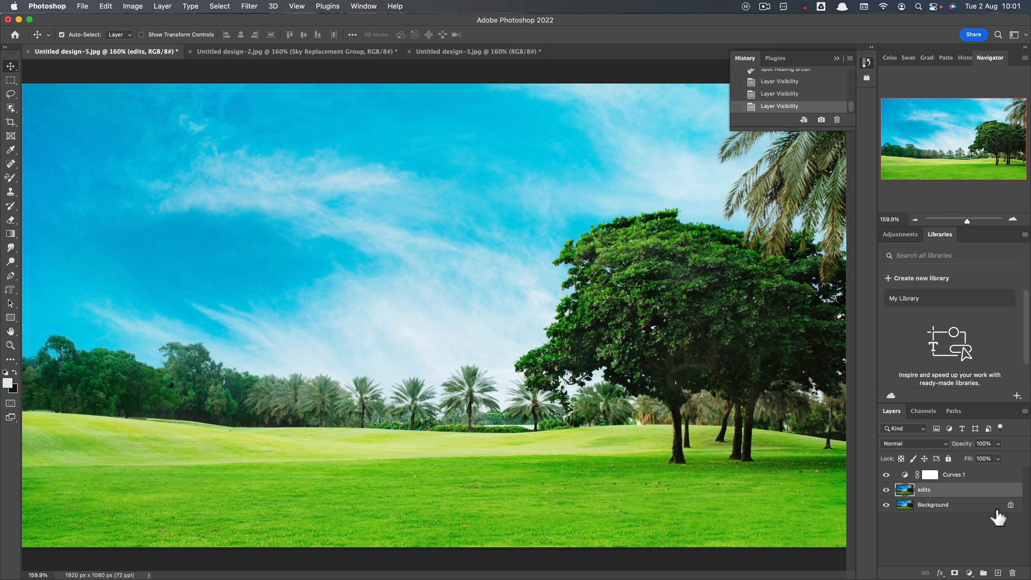
# - Start Sky Replacement on the edits layer and open the list of sky presets
pyautogui.click(106, 6)
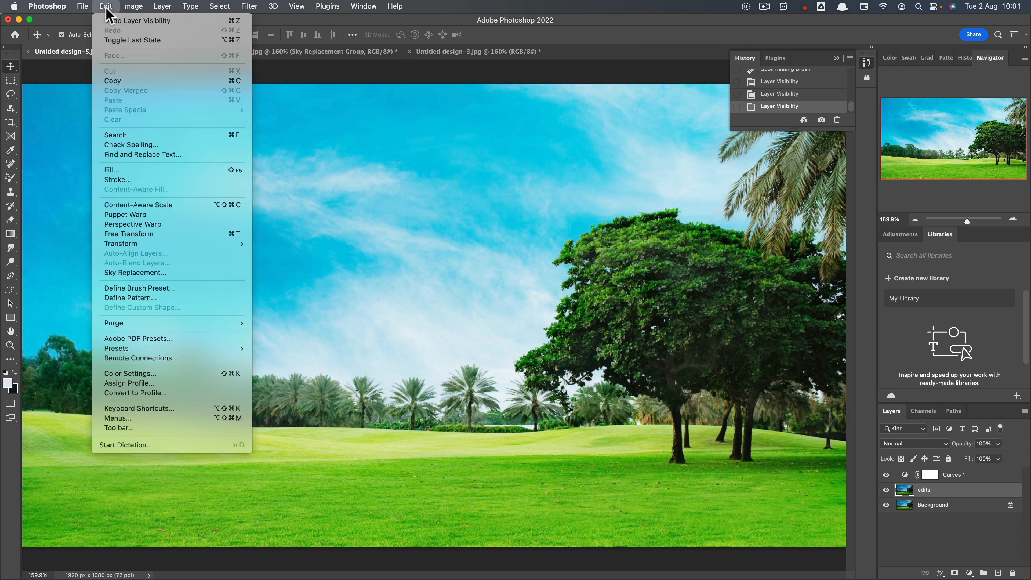
pyautogui.moveTo(150, 6)
pyautogui.moveTo(107, 6)
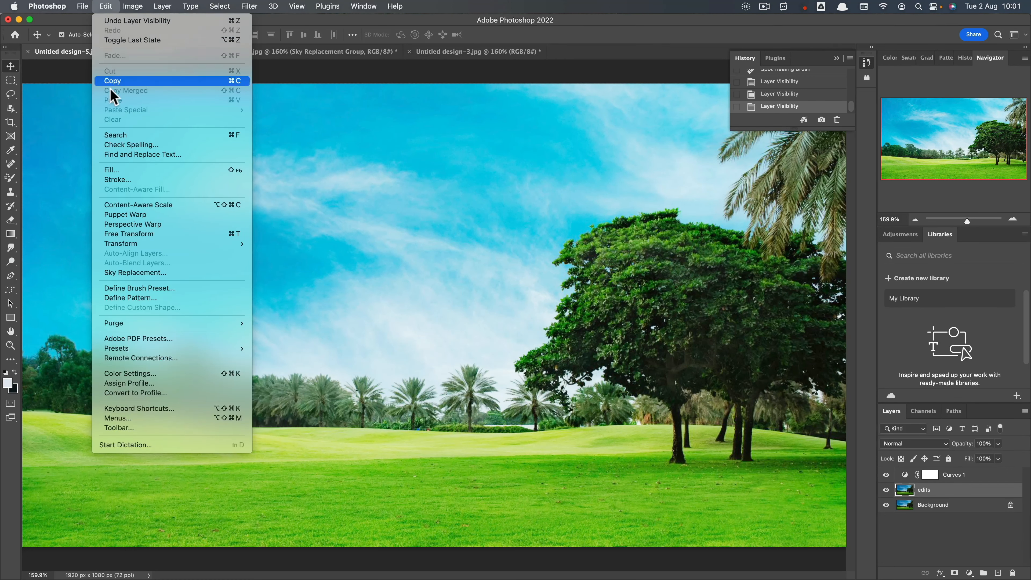
pyautogui.click(141, 273)
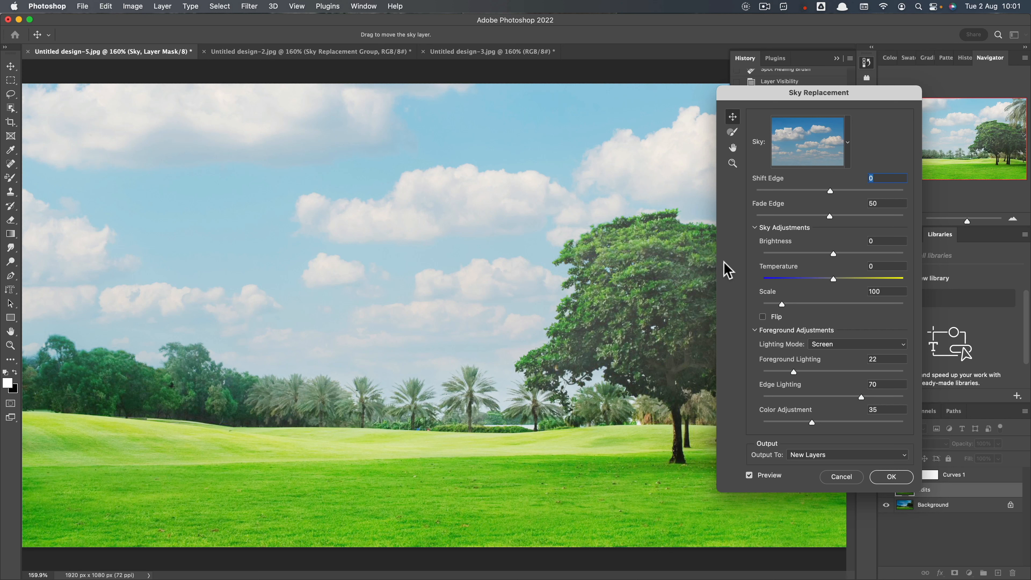
pyautogui.click(848, 142)
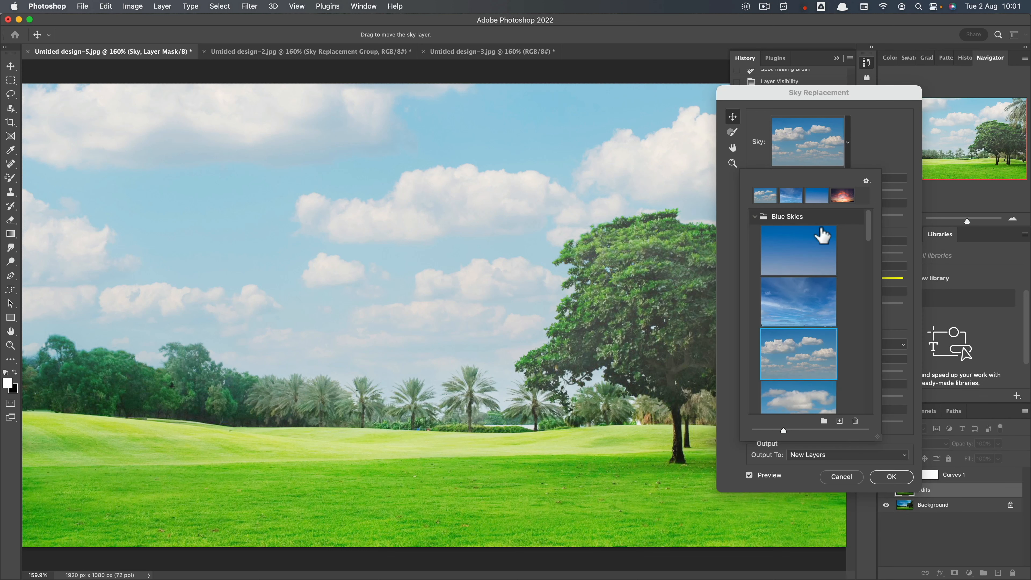
# - Try the Blue Skies presets with wispy, small puffy, large and scattered white clouds on the photo
pyautogui.click(798, 302)
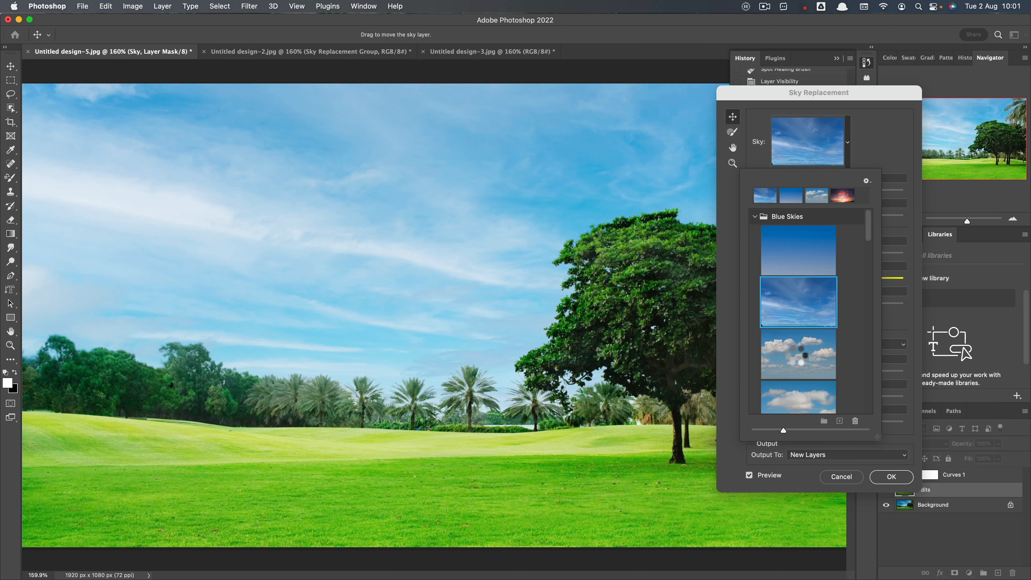
pyautogui.click(797, 357)
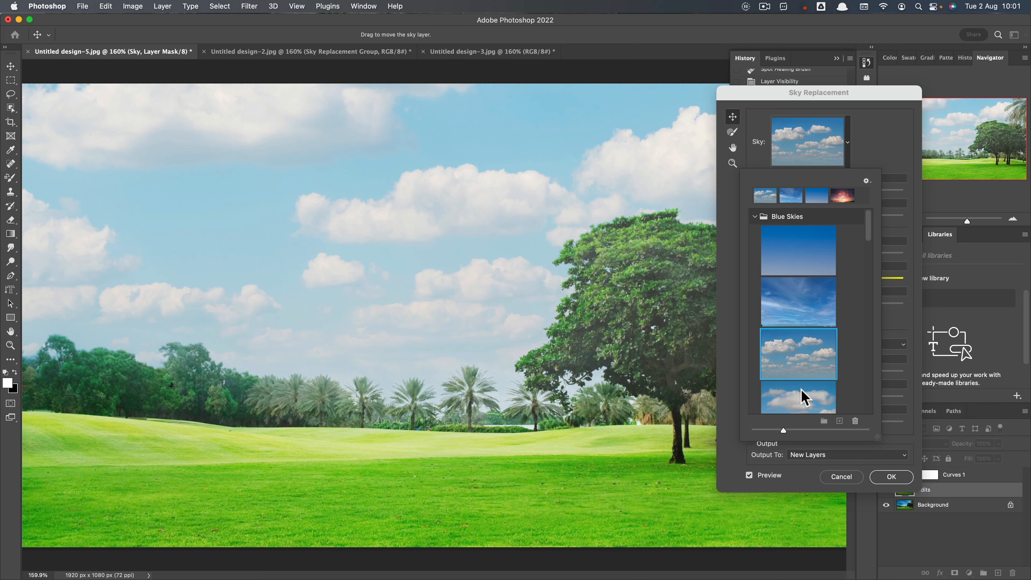
pyautogui.click(799, 390)
pyautogui.scroll(-1, 800, 384)
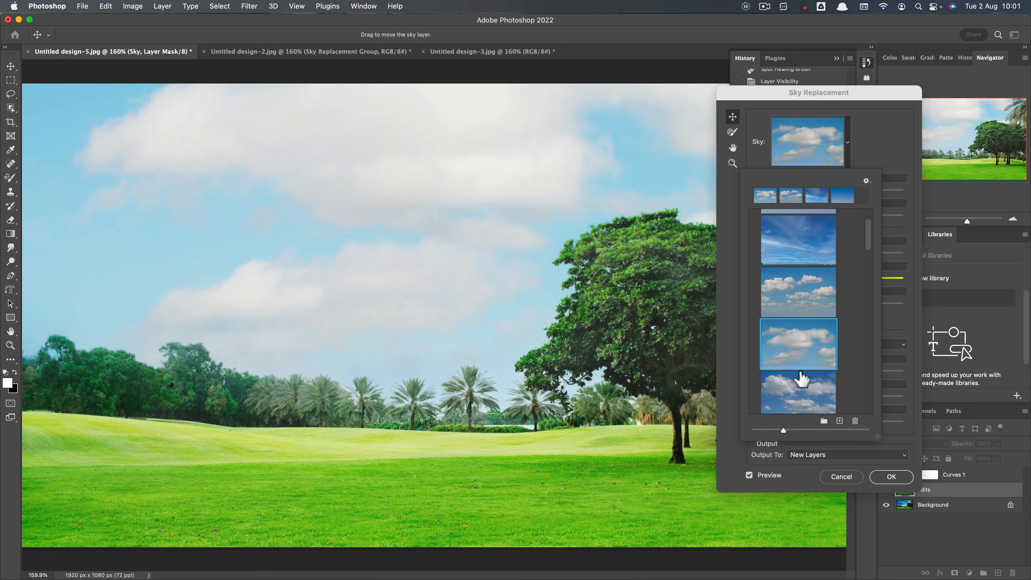
pyautogui.click(802, 389)
pyautogui.scroll(-1, 803, 388)
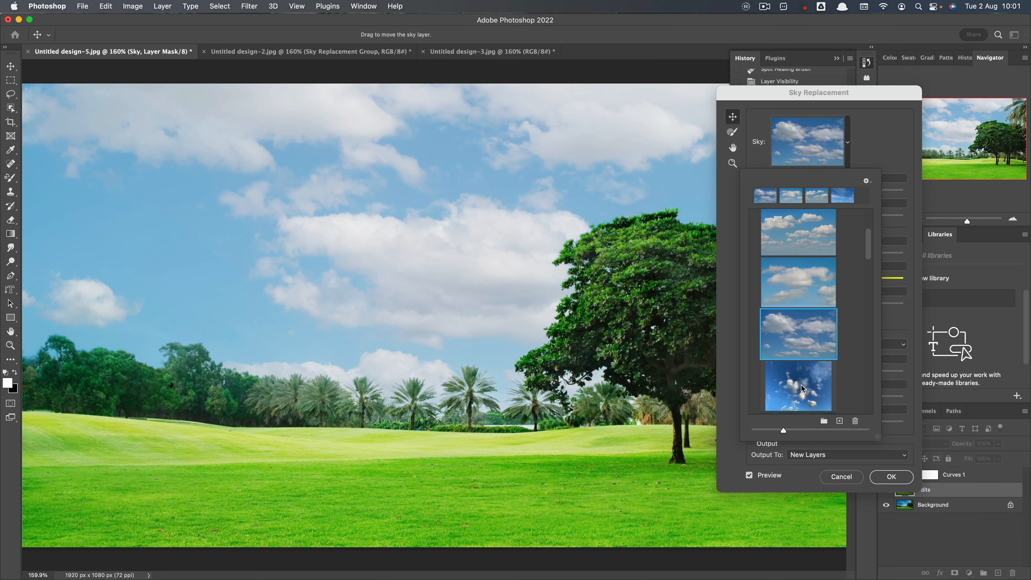
# - Try the remaining Blue Skies presets, from the dark blue sky with bright puffs to the portrait sky with streaked clouds
pyautogui.click(802, 383)
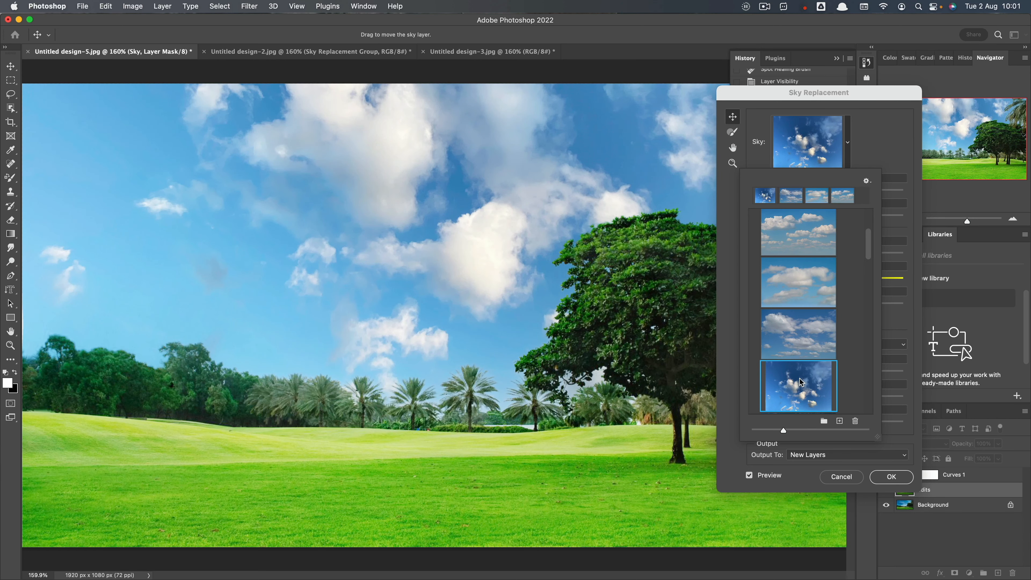
pyautogui.scroll(-1, 802, 383)
pyautogui.click(801, 382)
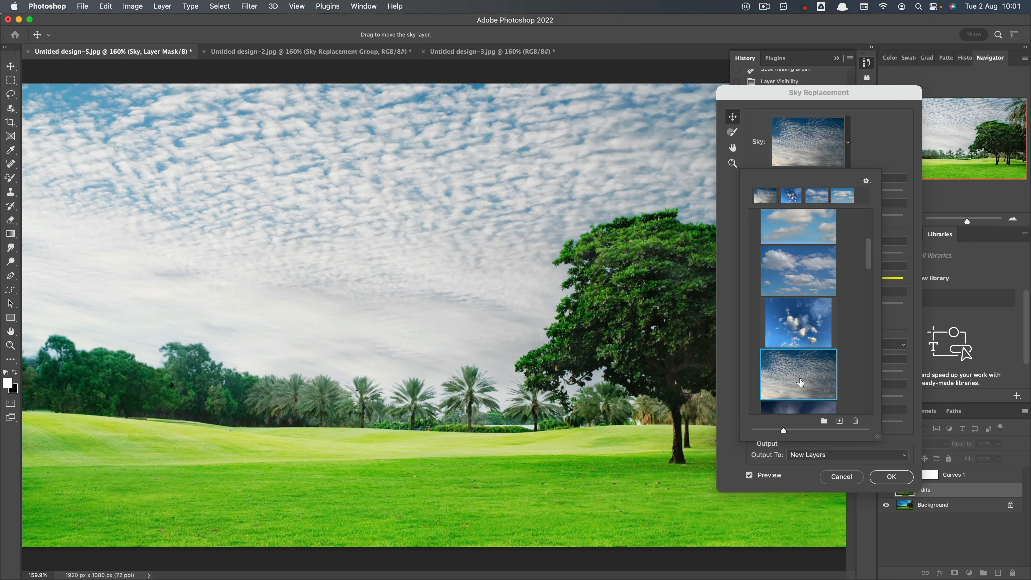
pyautogui.scroll(-1, 799, 381)
pyautogui.click(801, 378)
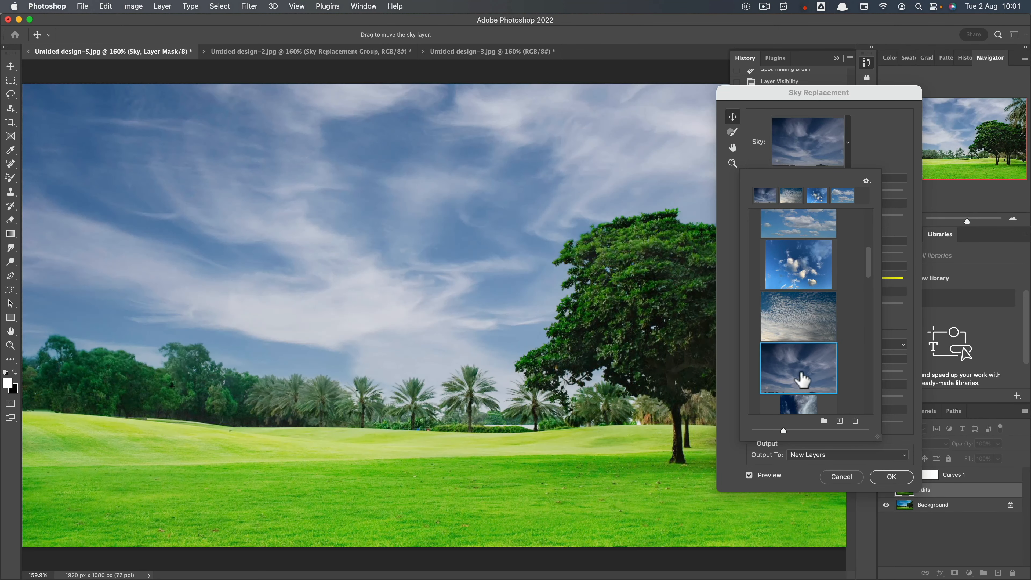
pyautogui.scroll(-1, 798, 373)
pyautogui.click(798, 353)
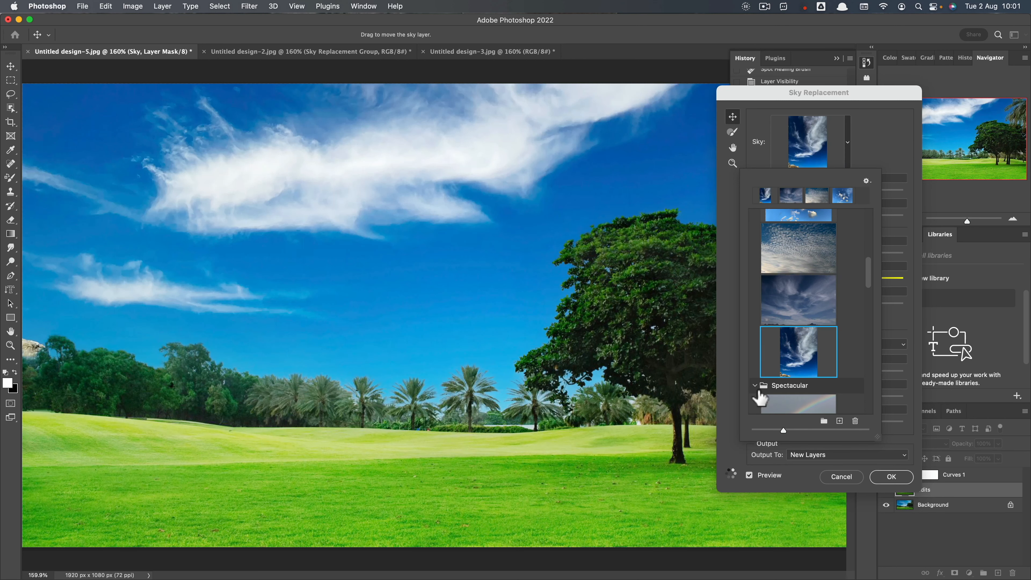
# - Open the file browser for importing custom sky images, and close it without choosing a file
pyautogui.click(839, 422)
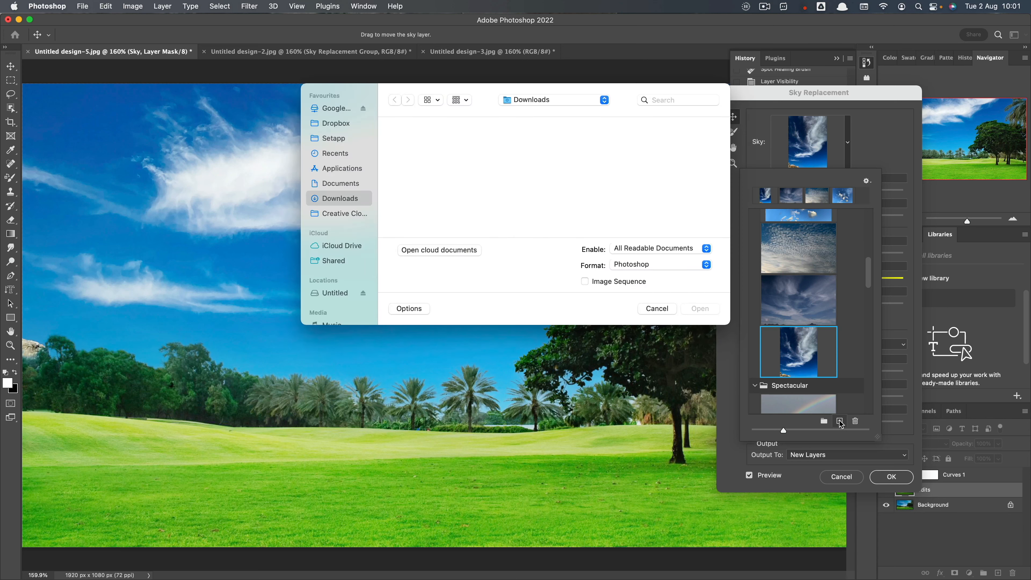
pyautogui.click(665, 309)
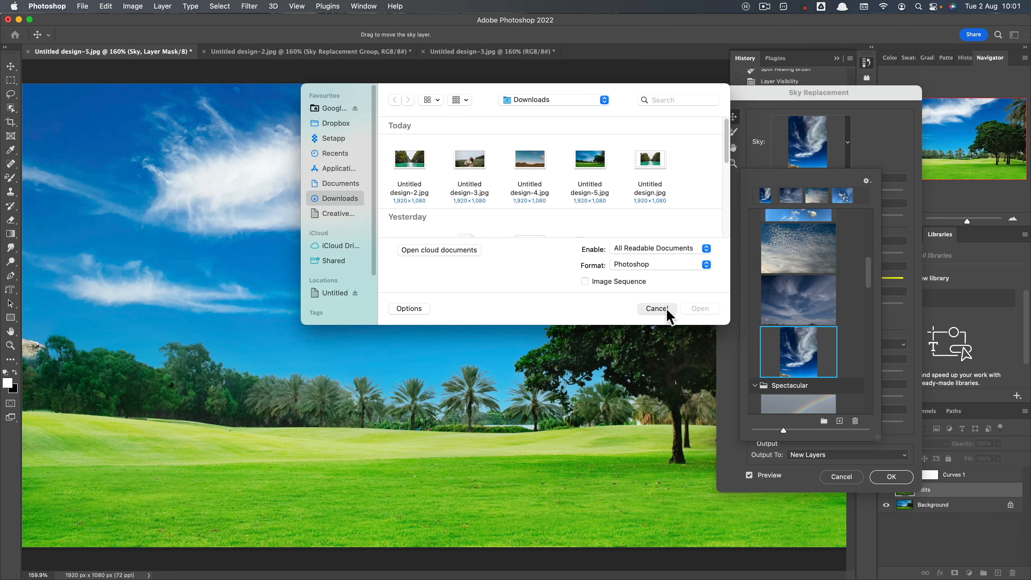
# - Compare the first three Sunsets presets on the photo: the dark cloudy, small orange-cloud and dense orange-cloud skies
pyautogui.scroll(-2, 797, 331)
pyautogui.scroll(-10, 799, 329)
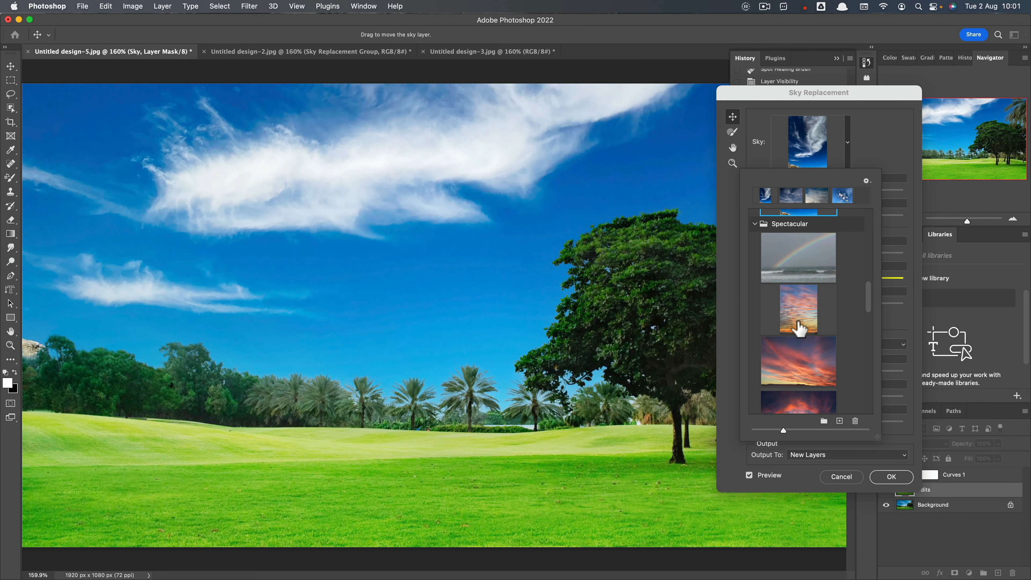
pyautogui.scroll(-2, 798, 325)
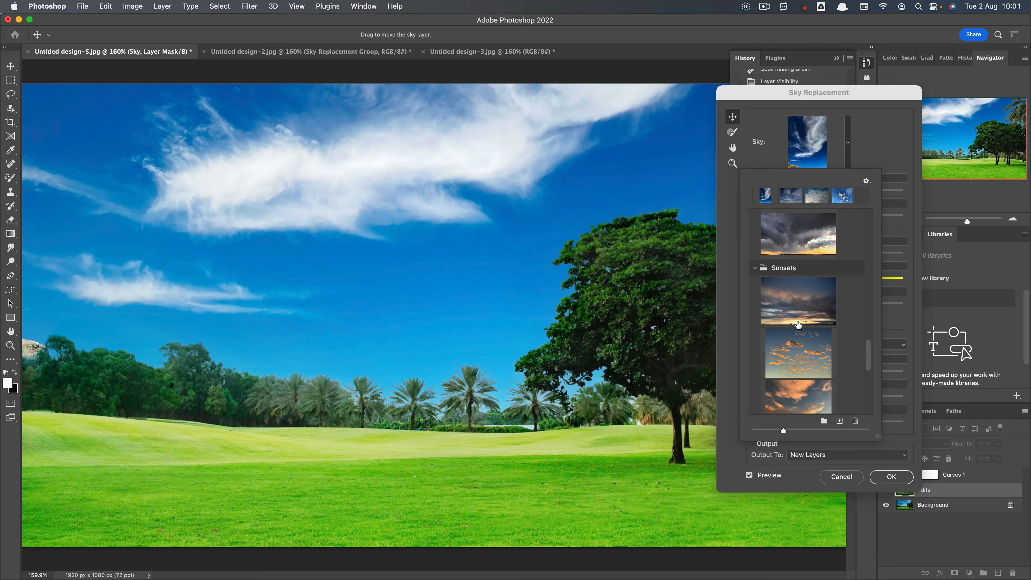
pyautogui.click(798, 349)
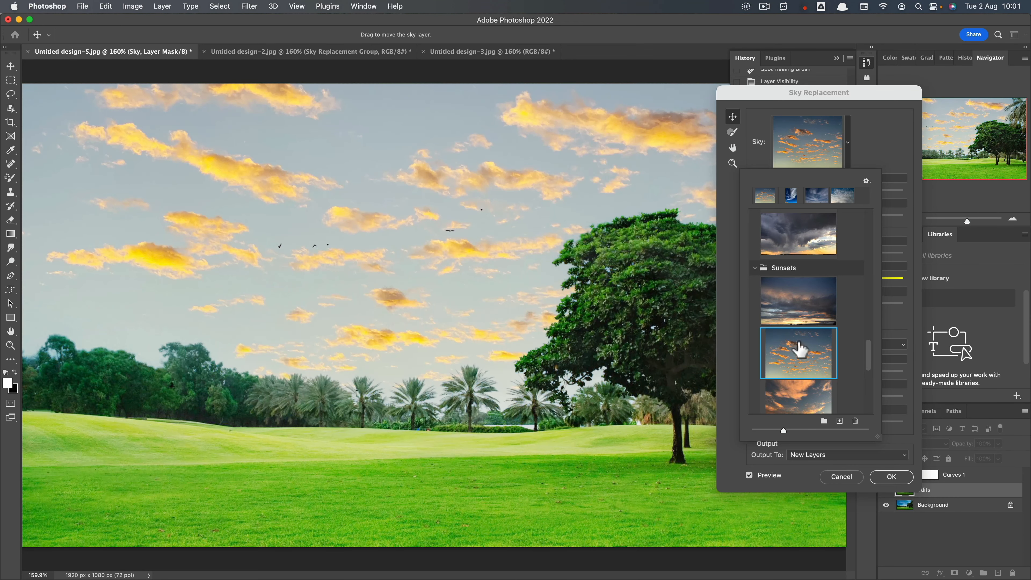
pyautogui.click(795, 310)
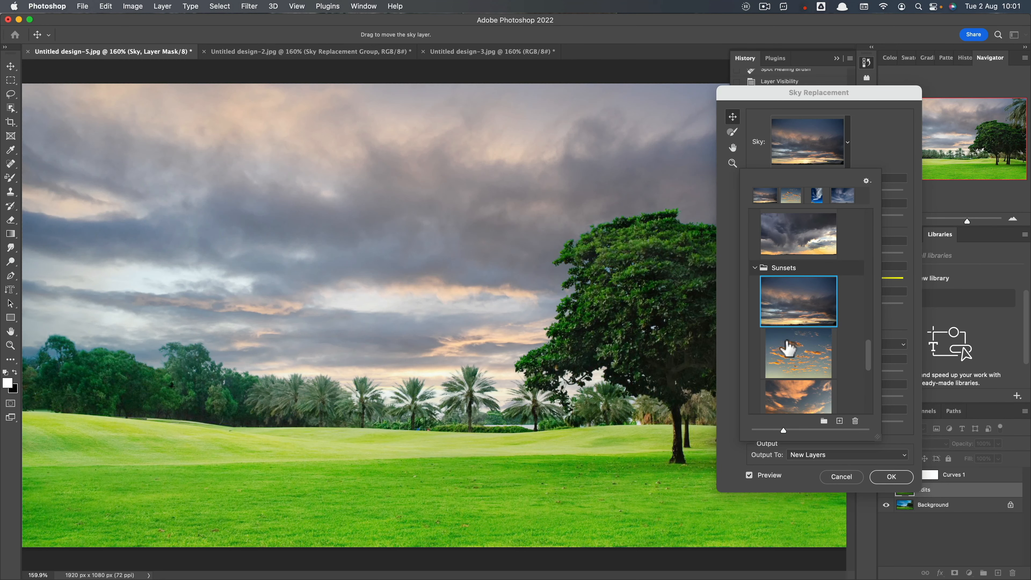
pyautogui.click(787, 359)
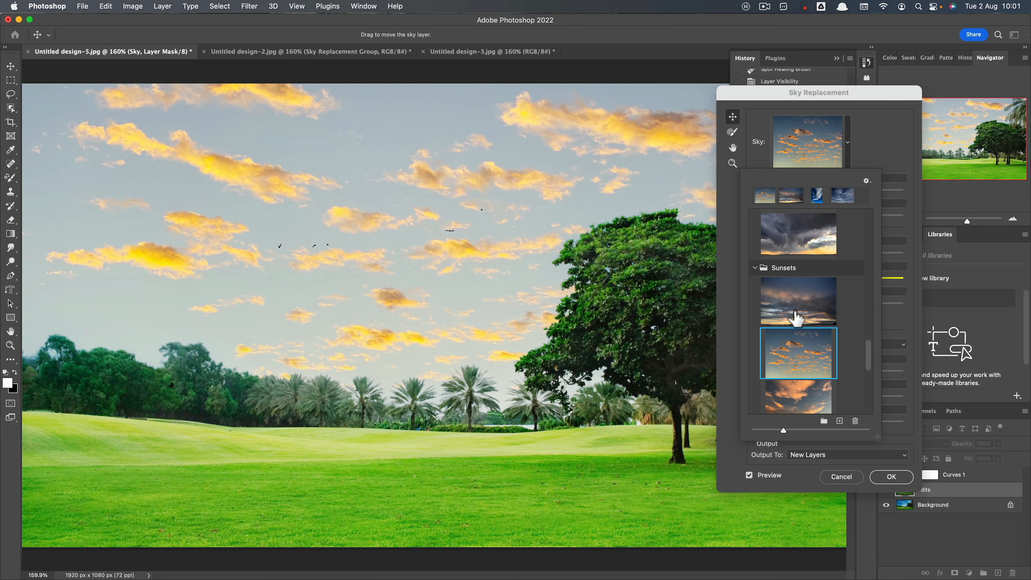
pyautogui.click(795, 319)
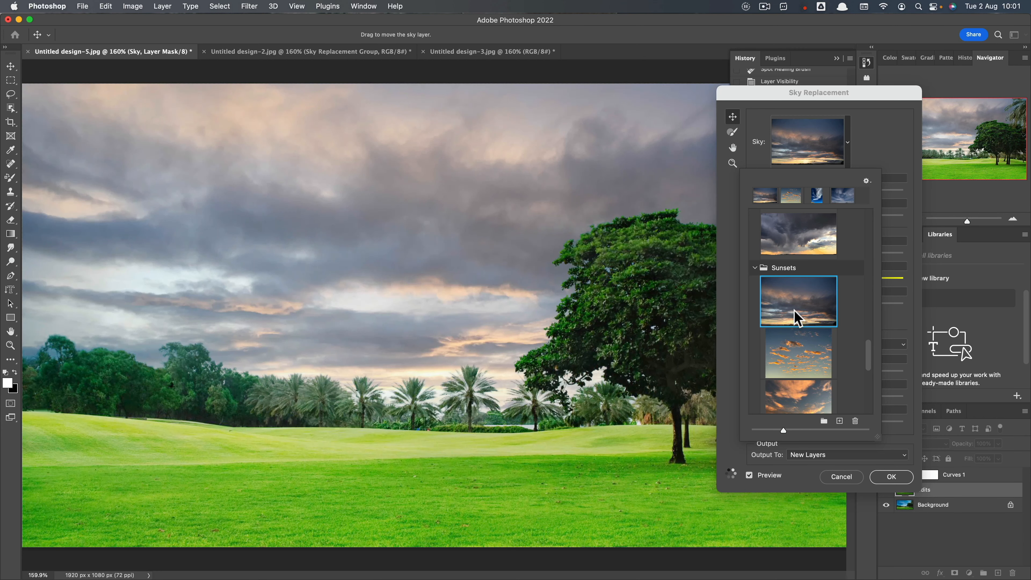
pyautogui.click(793, 360)
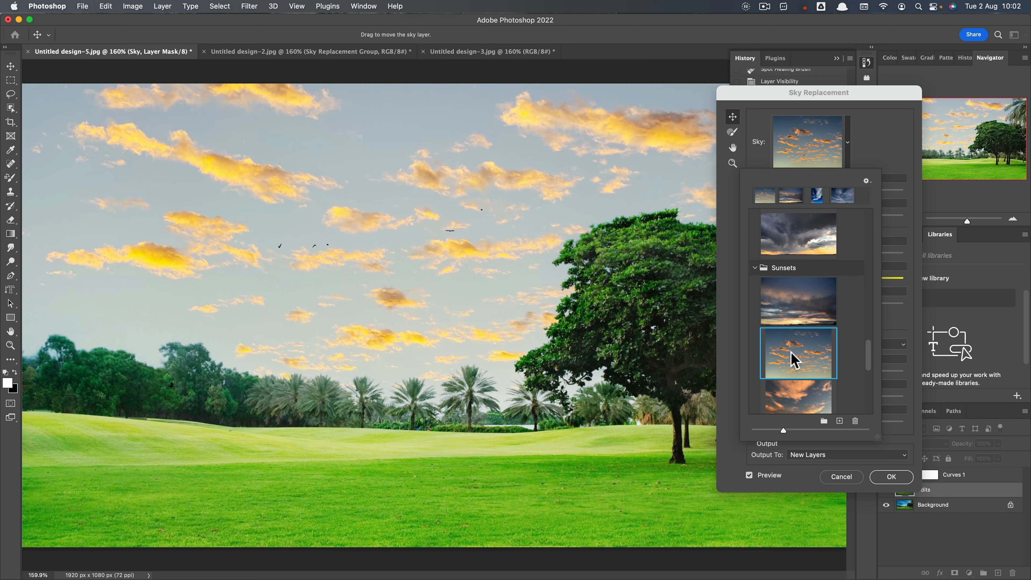
pyautogui.click(798, 397)
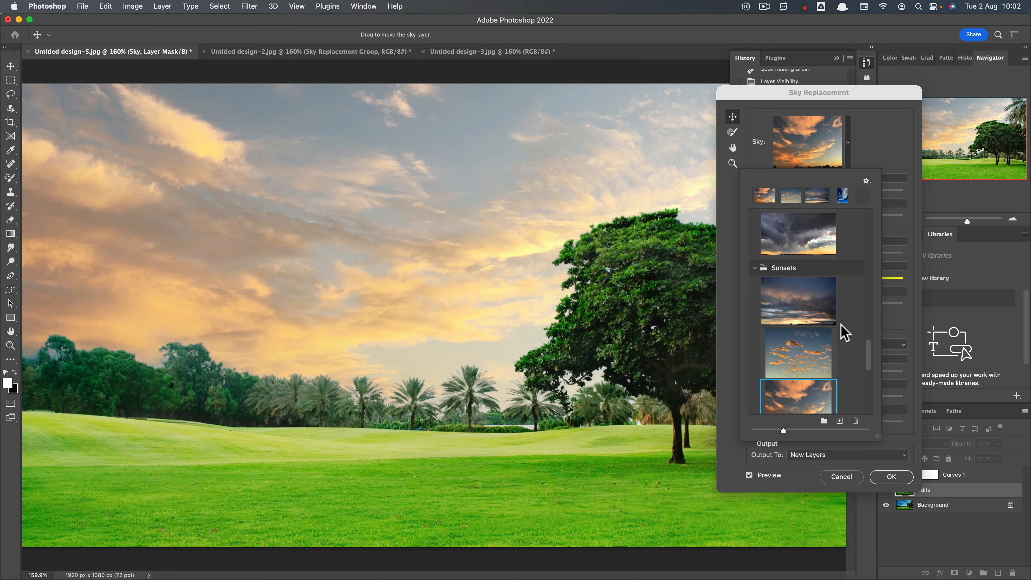
# - Compare the next two Sunsets presets on the photo: the pale scattered-cloud sky and the pink dusk sky
pyautogui.scroll(-4, 788, 354)
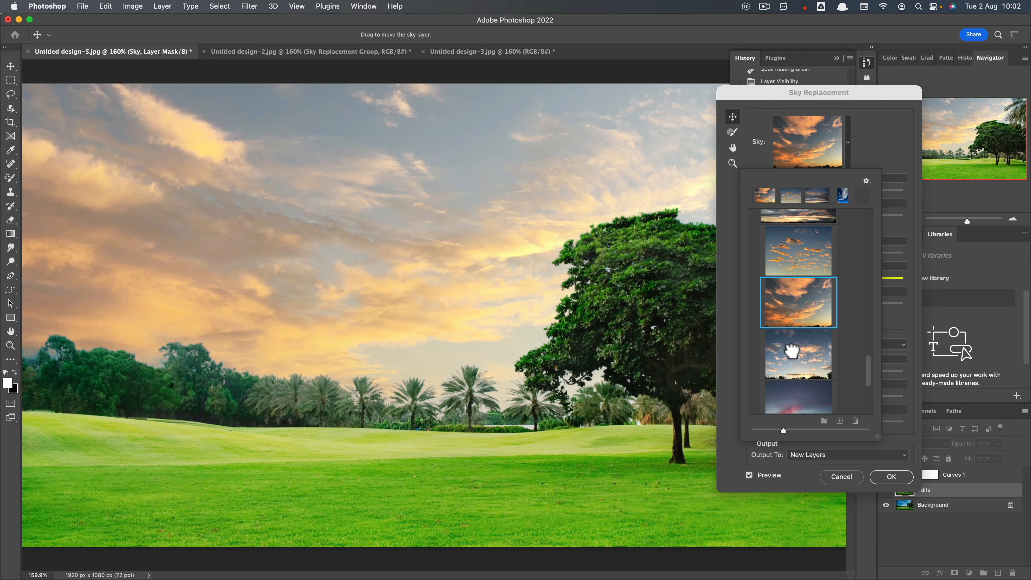
pyautogui.click(791, 351)
pyautogui.click(794, 400)
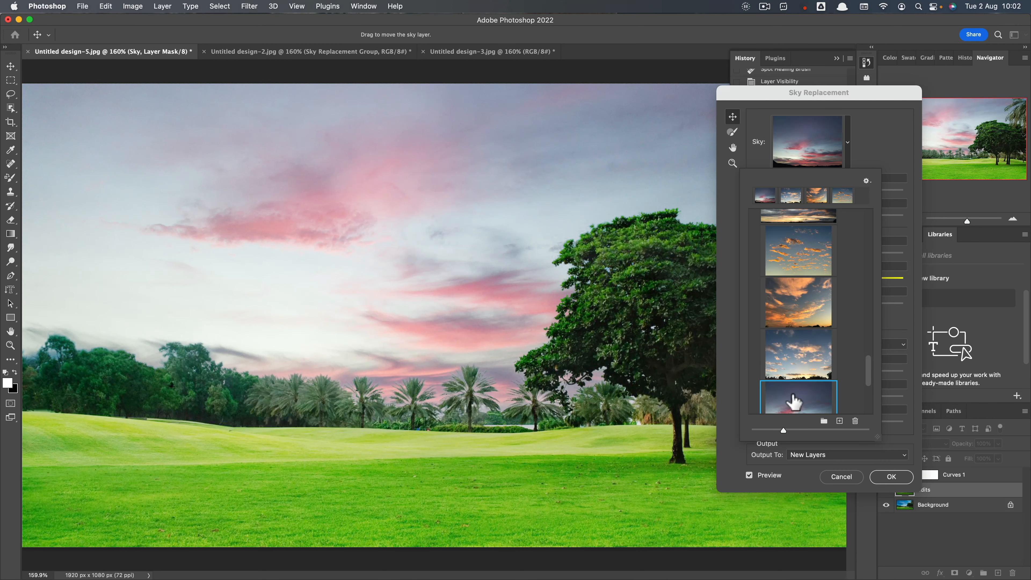
pyautogui.click(795, 361)
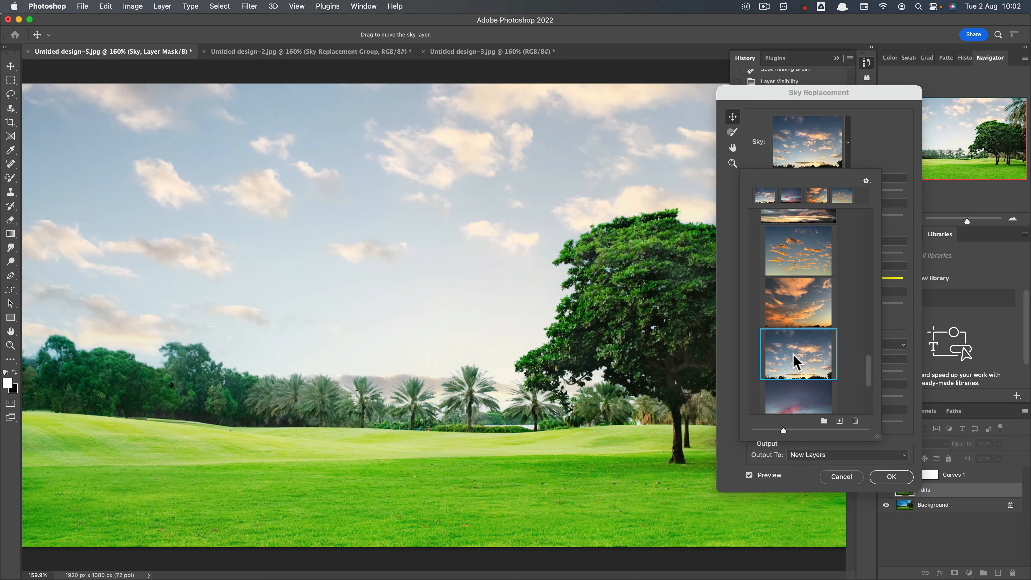
pyautogui.click(797, 400)
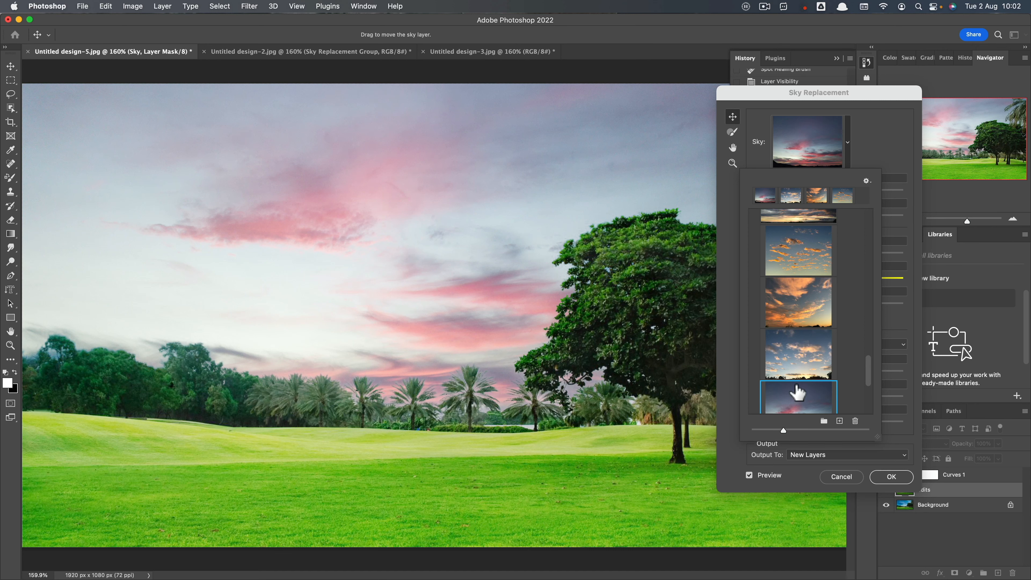
# - Return to the Blue Skies presets, compare the cloudy ones, and select the fourth preset with large white clouds (BlueSky003)
pyautogui.scroll(5, 797, 343)
pyautogui.scroll(5, 797, 344)
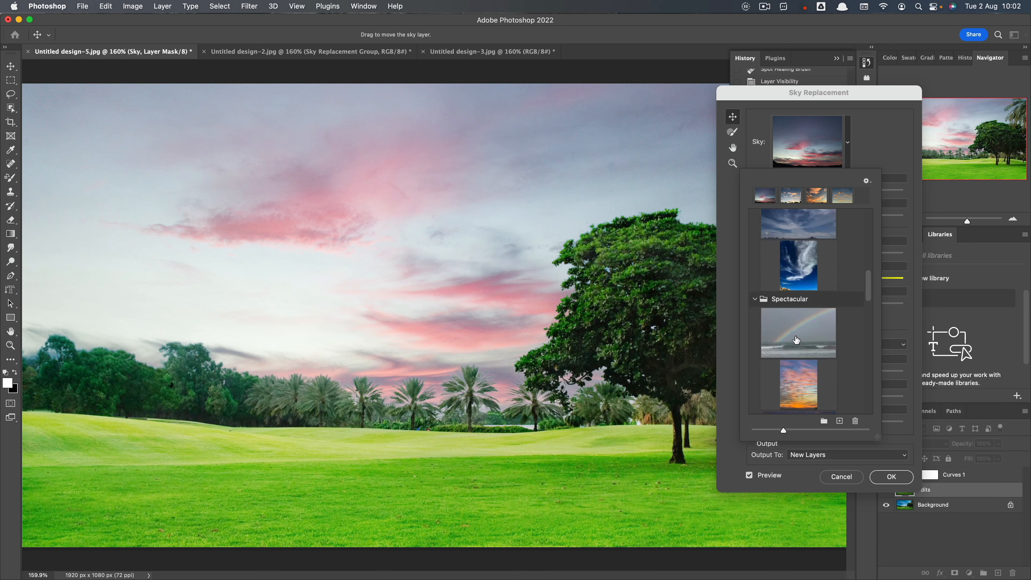
pyautogui.click(798, 313)
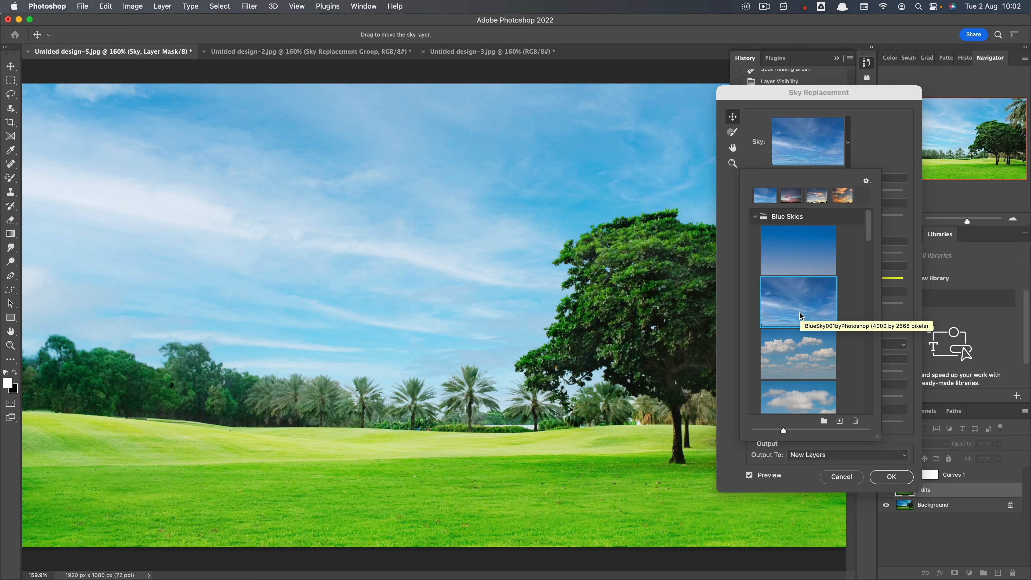
pyautogui.click(802, 352)
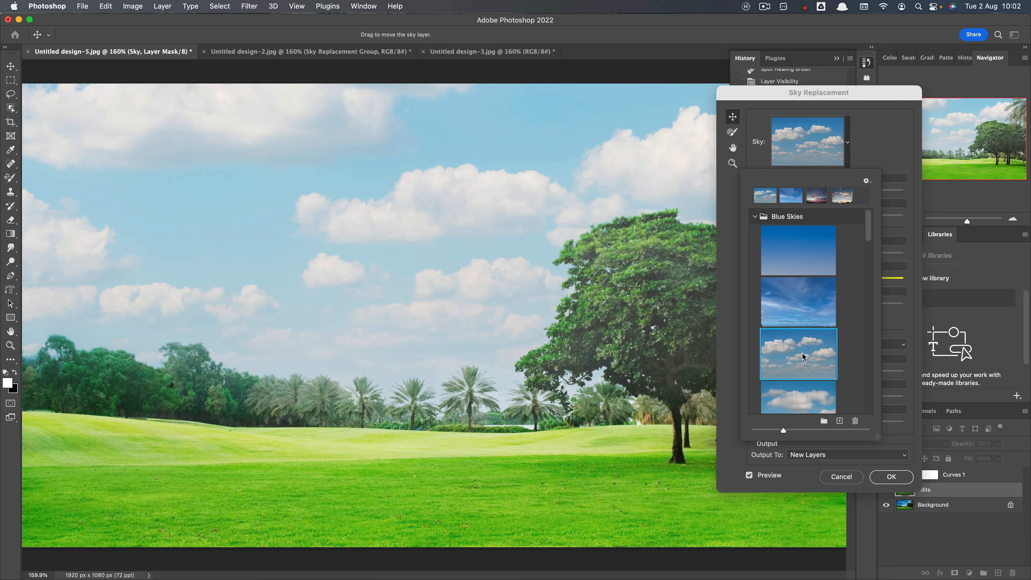
pyautogui.click(797, 394)
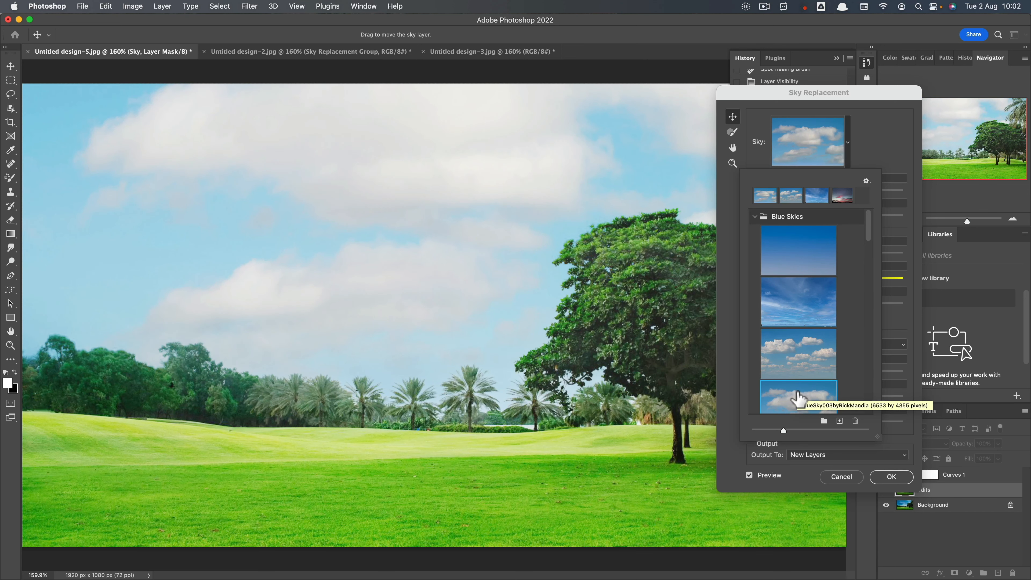
pyautogui.click(794, 360)
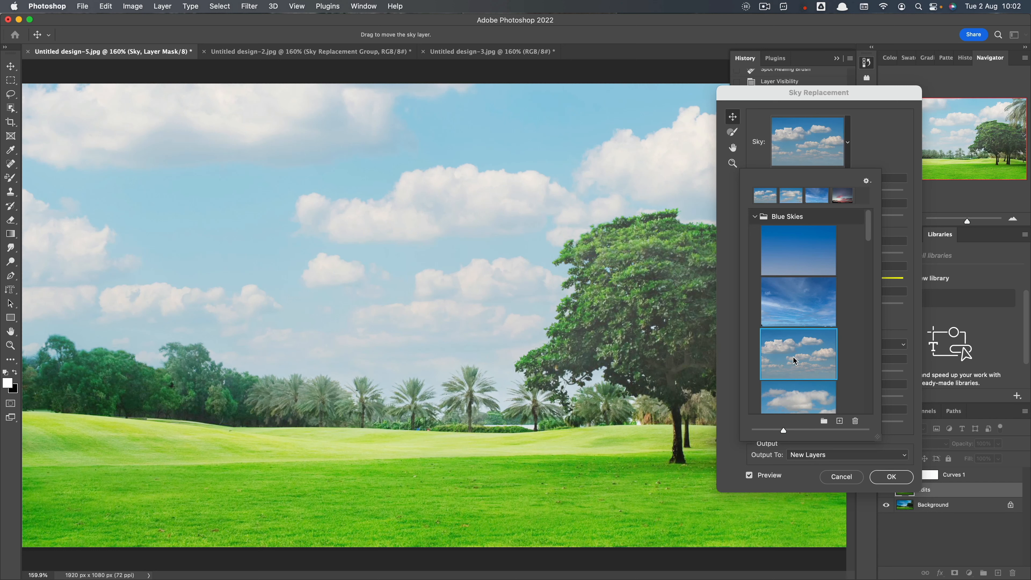
pyautogui.click(797, 395)
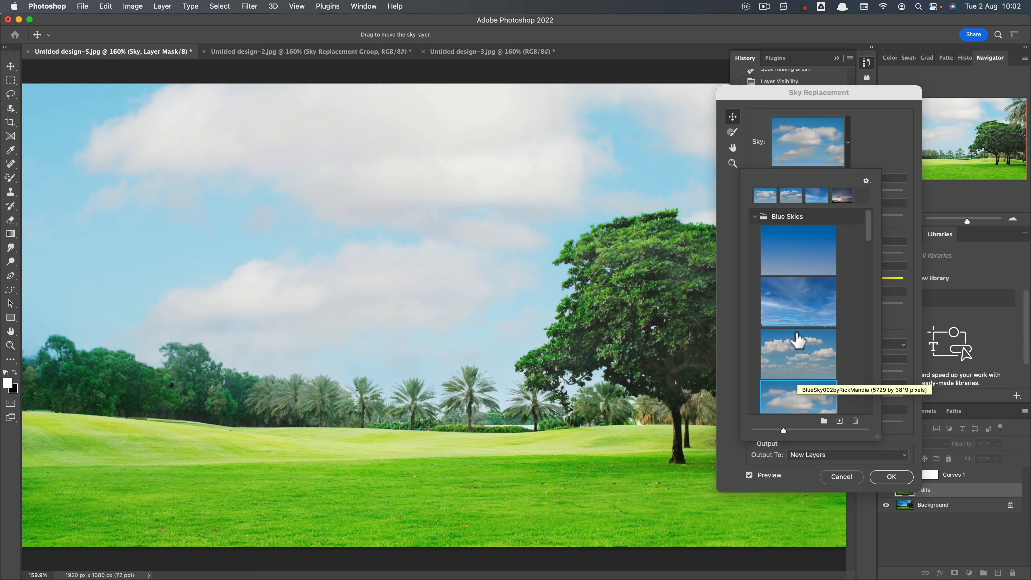
# - Try the large-cloud sky at a scale of 67 and at a scale of 135
pyautogui.click(889, 156)
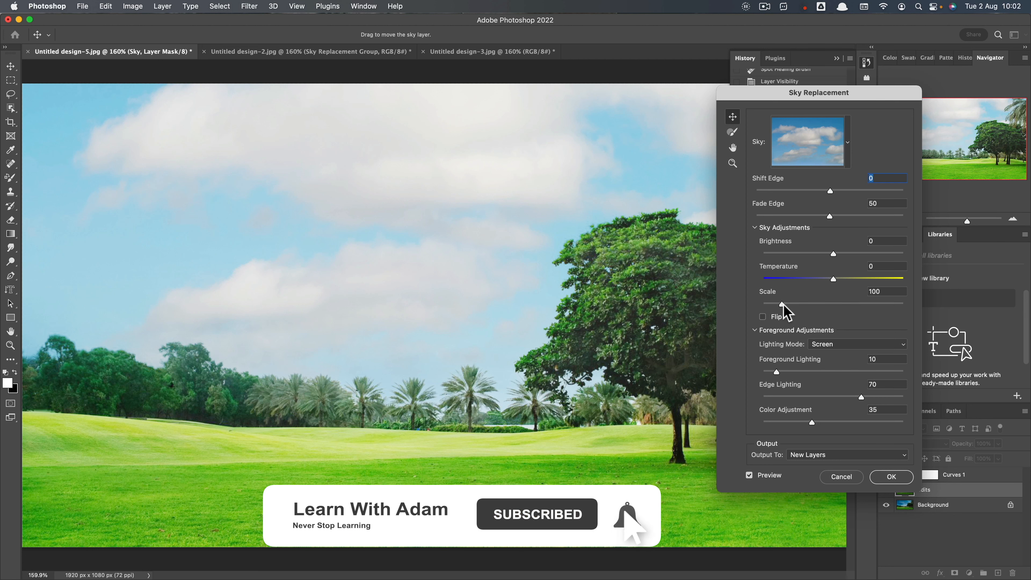
pyautogui.moveTo(783, 305)
pyautogui.mouseDown()
pyautogui.moveTo(851, 307)
pyautogui.moveTo(770, 304)
pyautogui.mouseUp()
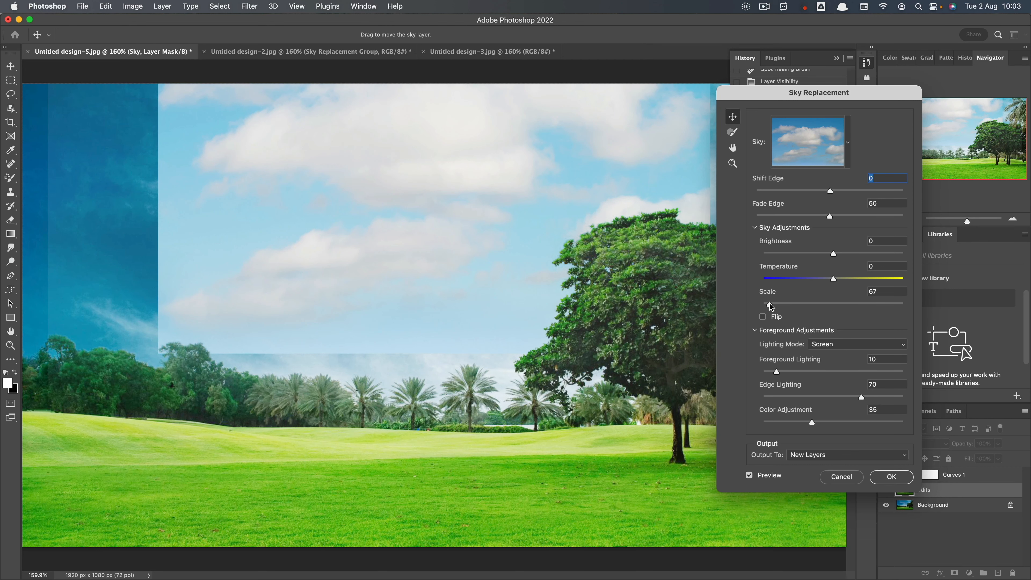
pyautogui.moveTo(769, 304); pyautogui.dragTo(797, 304)
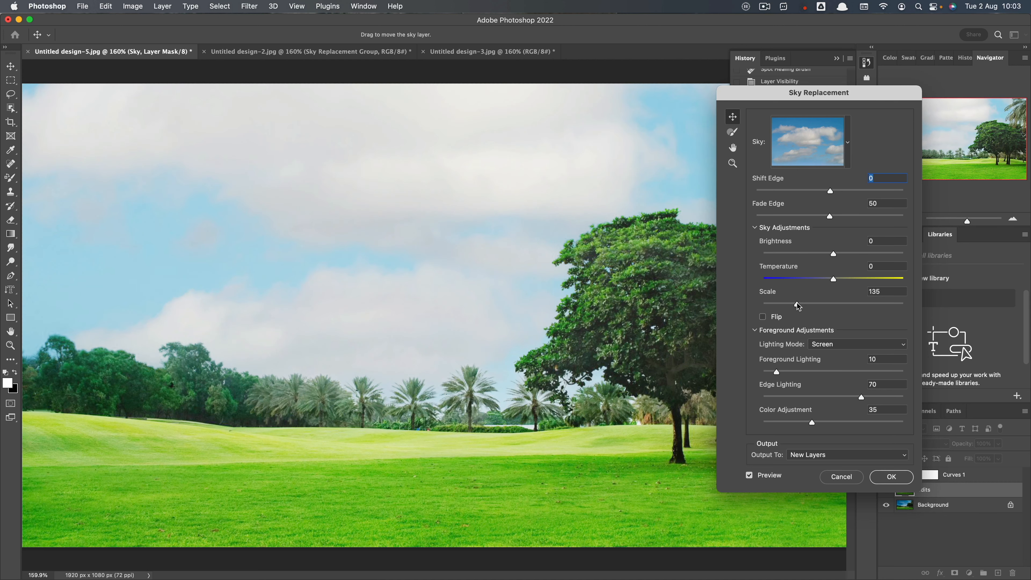
# - Choose the cloudless blue gradient preset from Blue Skies and apply the sky replacement with output to New Layers
pyautogui.click(847, 142)
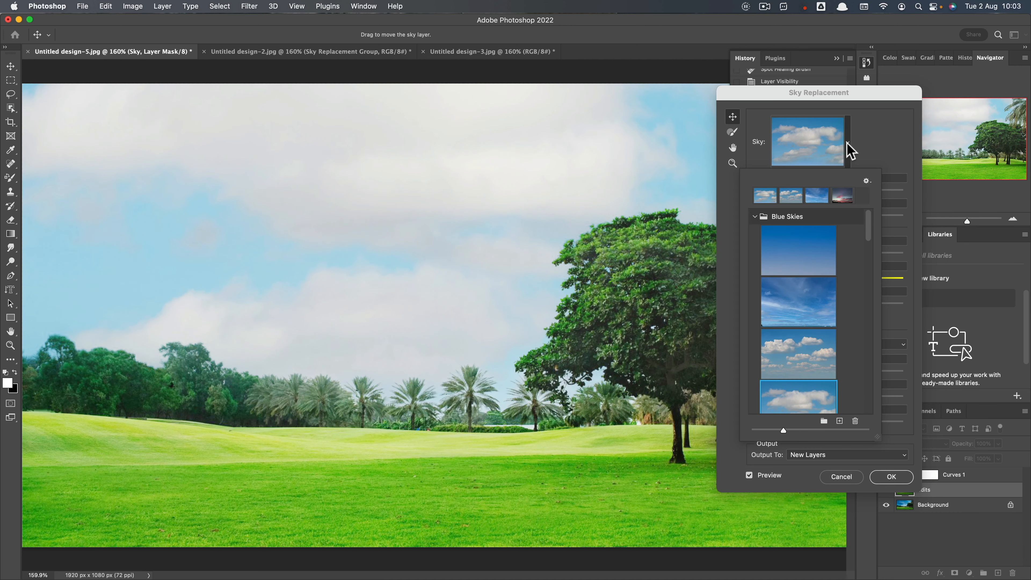
pyautogui.click(792, 350)
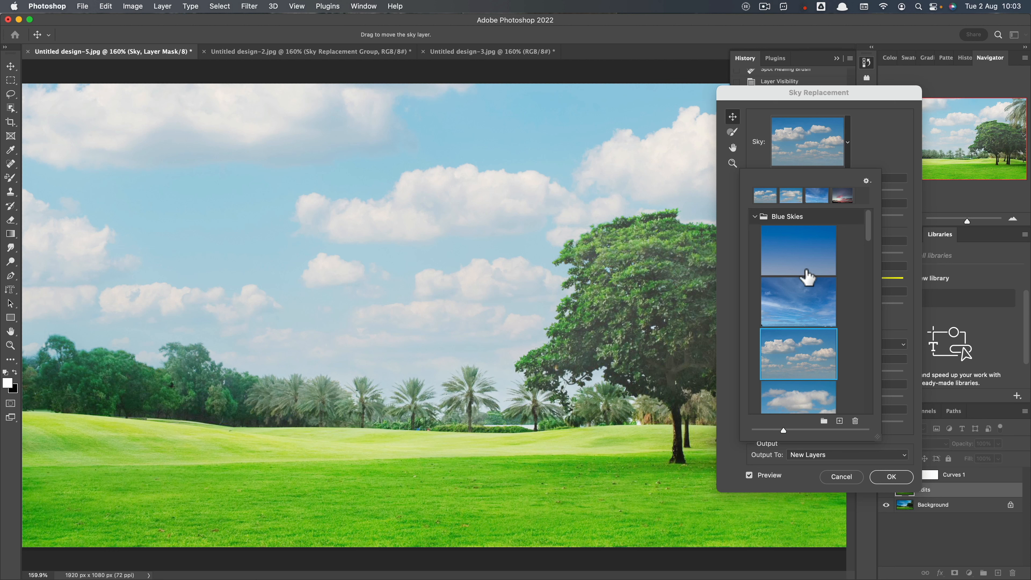
pyautogui.click(803, 256)
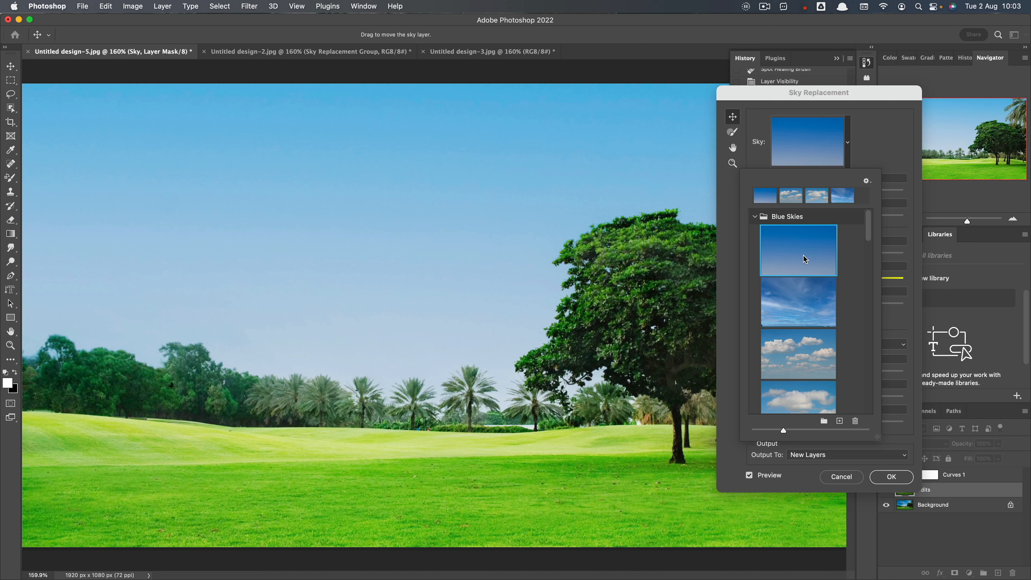
pyautogui.click(886, 154)
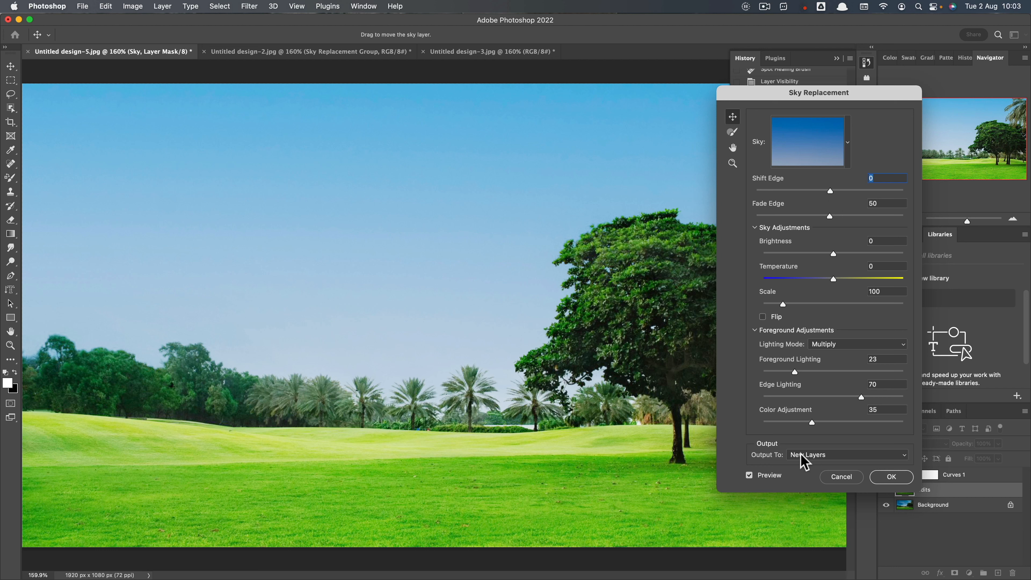
pyautogui.click(892, 477)
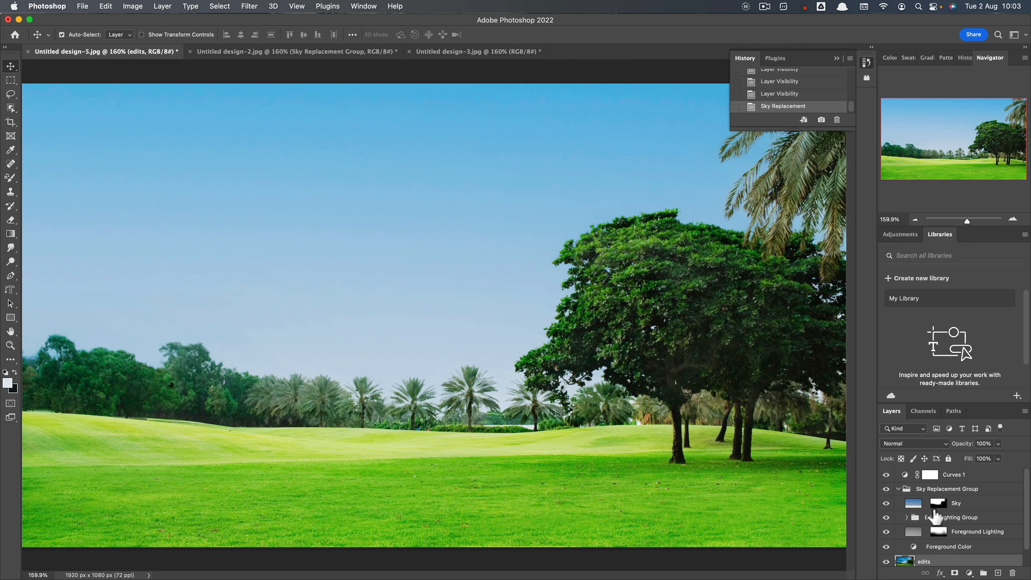
# - Collapse the Sky Replacement Group and toggle its visibility repeatedly to compare the new sky with the original
pyautogui.click(898, 490)
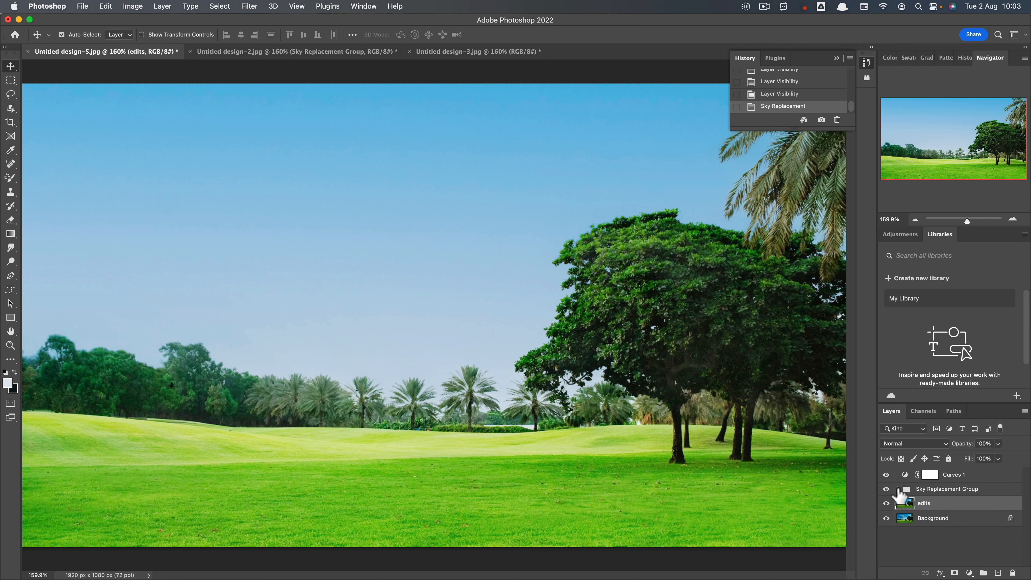
pyautogui.click(887, 490)
pyautogui.click(887, 490)
pyautogui.click(886, 489)
pyautogui.click(887, 489)
pyautogui.click(887, 490)
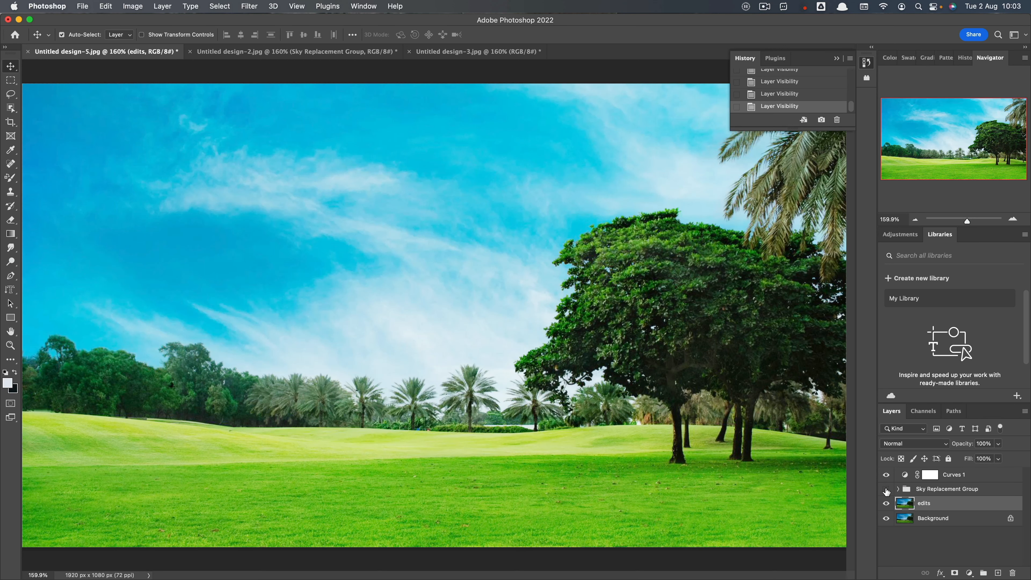
pyautogui.click(886, 490)
pyautogui.click(886, 490)
pyautogui.click(886, 491)
pyautogui.click(886, 490)
pyautogui.click(887, 490)
pyautogui.click(887, 490)
pyautogui.click(887, 490)
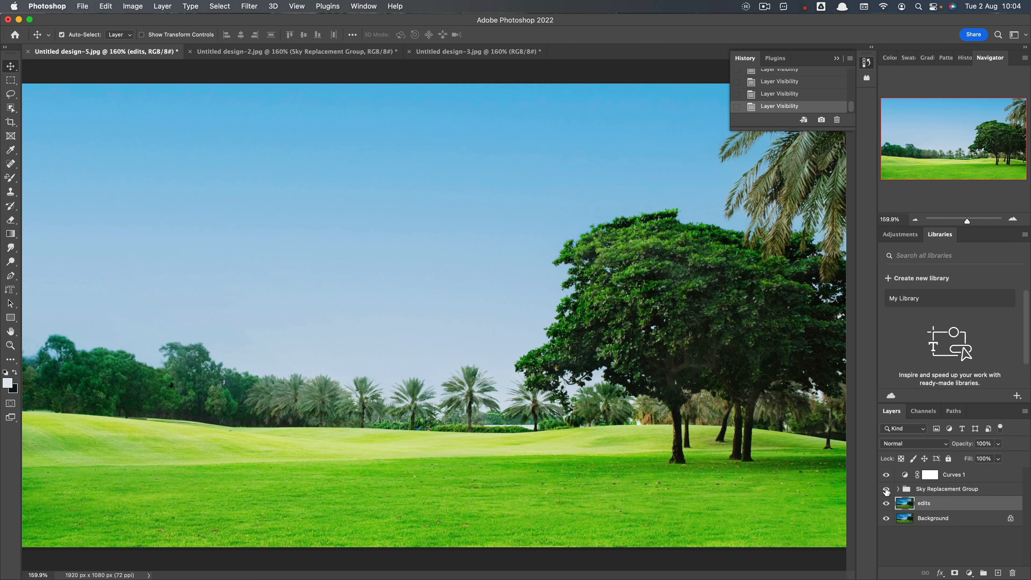
# - Expand the Sky Replacement Group and add a Vibrance adjustment layer directly above the Sky layer
pyautogui.click(899, 490)
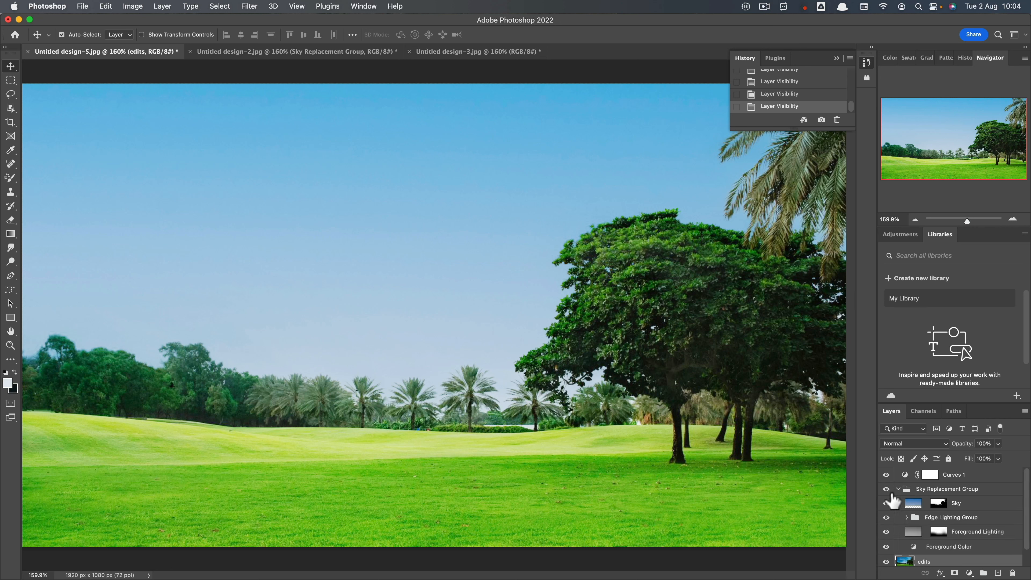
pyautogui.click(974, 504)
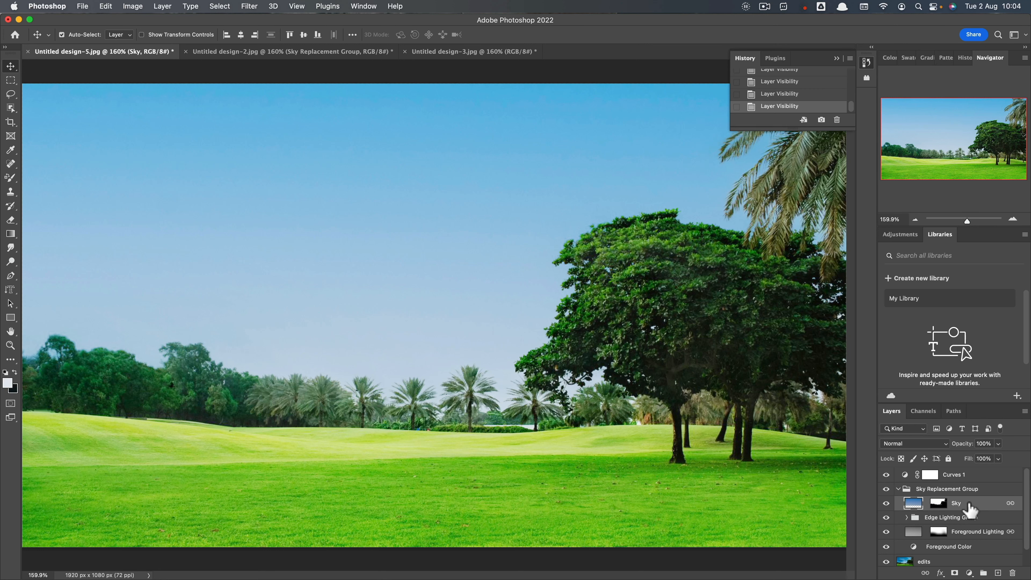
pyautogui.click(886, 504)
pyautogui.click(887, 504)
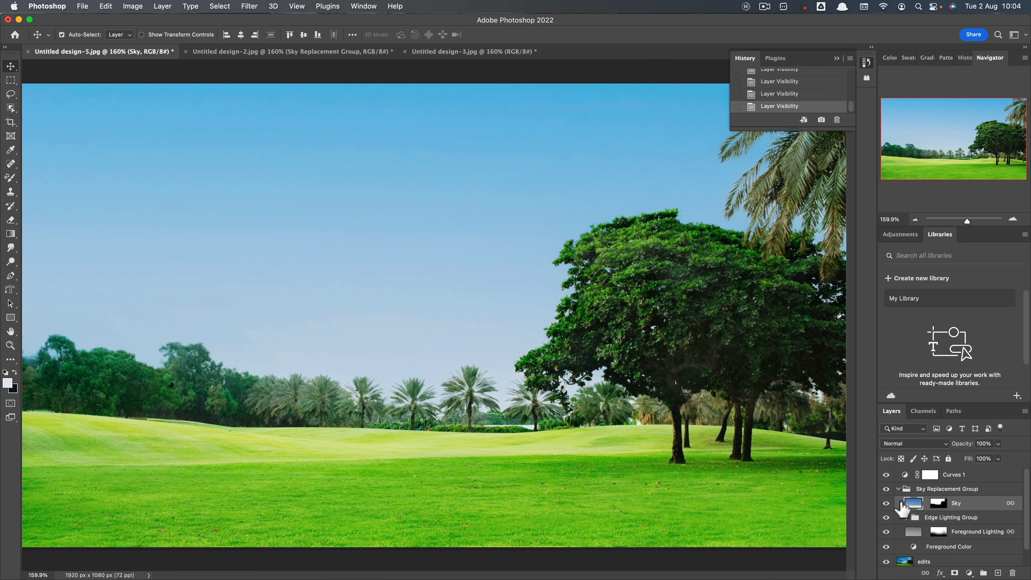
pyautogui.click(969, 572)
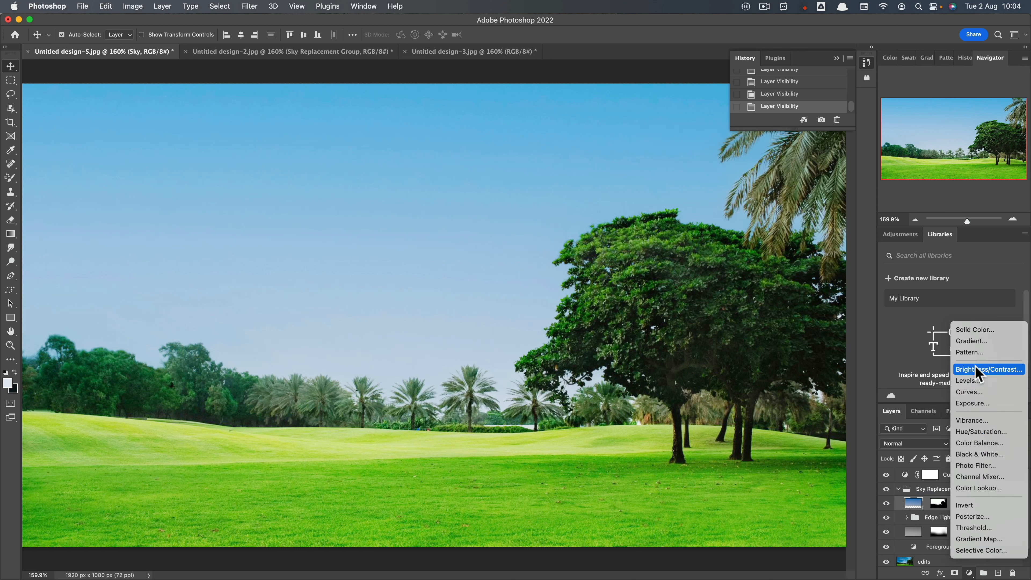
pyautogui.click(979, 422)
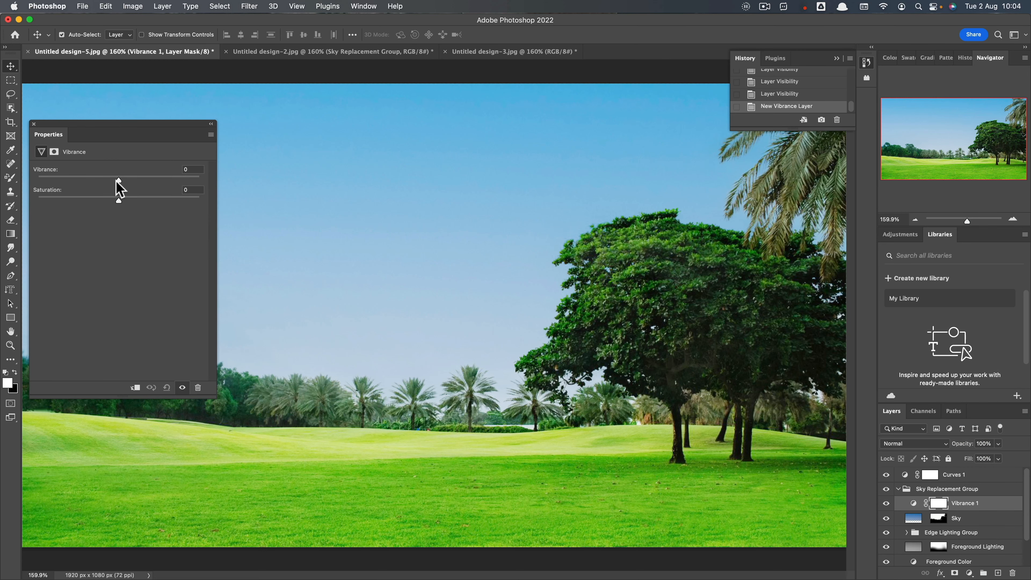
# - Try stronger and weaker vibrance with the unclipped adjustment layer, and reset the adjustment
pyautogui.moveTo(121, 181); pyautogui.dragTo(167, 185)
pyautogui.moveTo(99, 184)
pyautogui.mouseDown()
pyautogui.moveTo(35, 184)
pyautogui.moveTo(187, 185)
pyautogui.moveTo(10, 191)
pyautogui.moveTo(170, 189)
pyautogui.moveTo(39, 177)
pyautogui.moveTo(103, 185)
pyautogui.mouseUp()
pyautogui.click(166, 387)
# - Clip the Vibrance adjustment to the Sky layer and set vibrance to +16 and saturation to +25
pyautogui.click(136, 388)
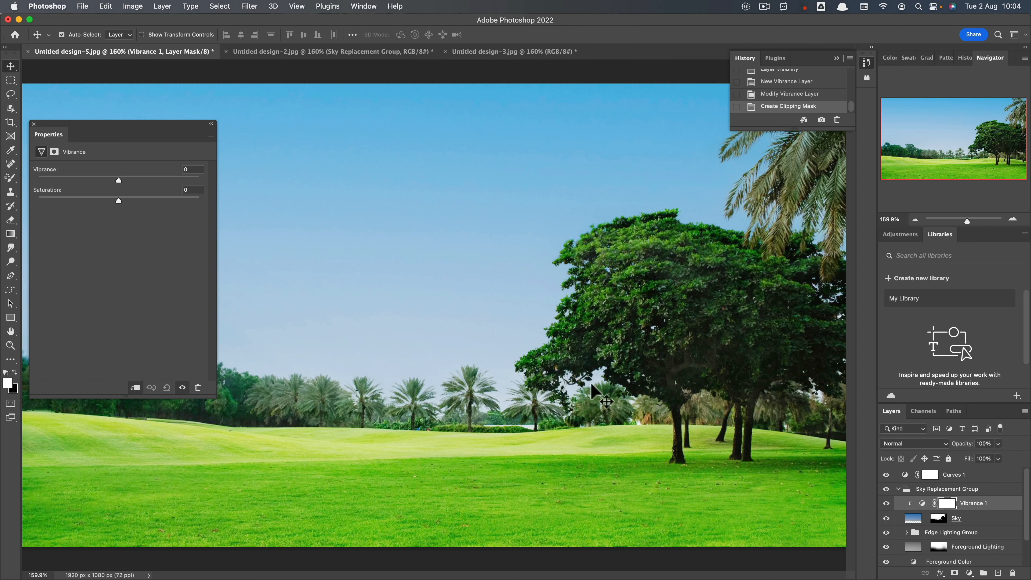
pyautogui.moveTo(119, 181)
pyautogui.mouseDown()
pyautogui.moveTo(55, 181)
pyautogui.moveTo(172, 181)
pyautogui.moveTo(53, 180)
pyautogui.moveTo(148, 186)
pyautogui.moveTo(80, 180)
pyautogui.moveTo(101, 184)
pyautogui.mouseUp()
pyautogui.click(167, 388)
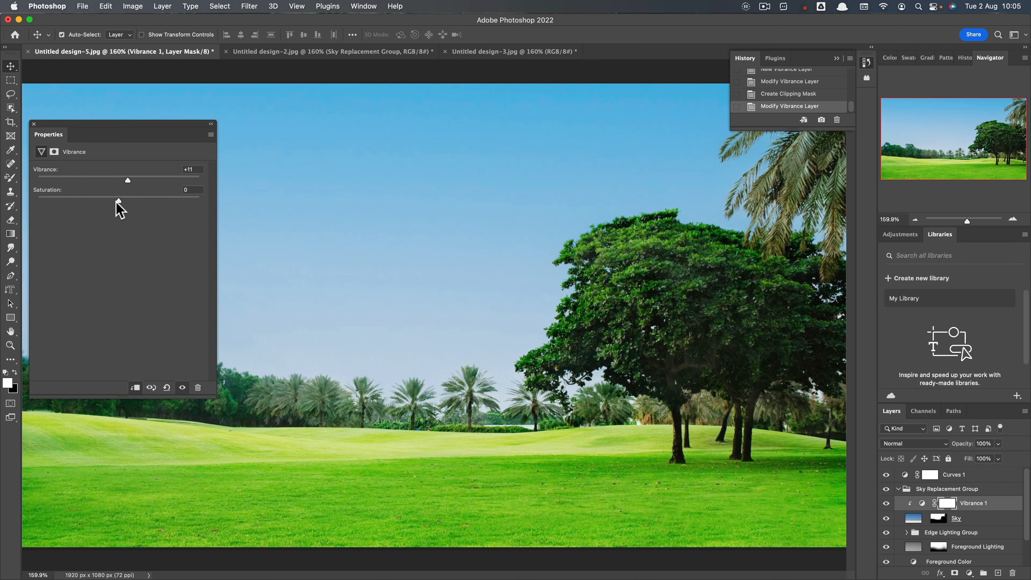
pyautogui.moveTo(124, 201); pyautogui.dragTo(140, 202)
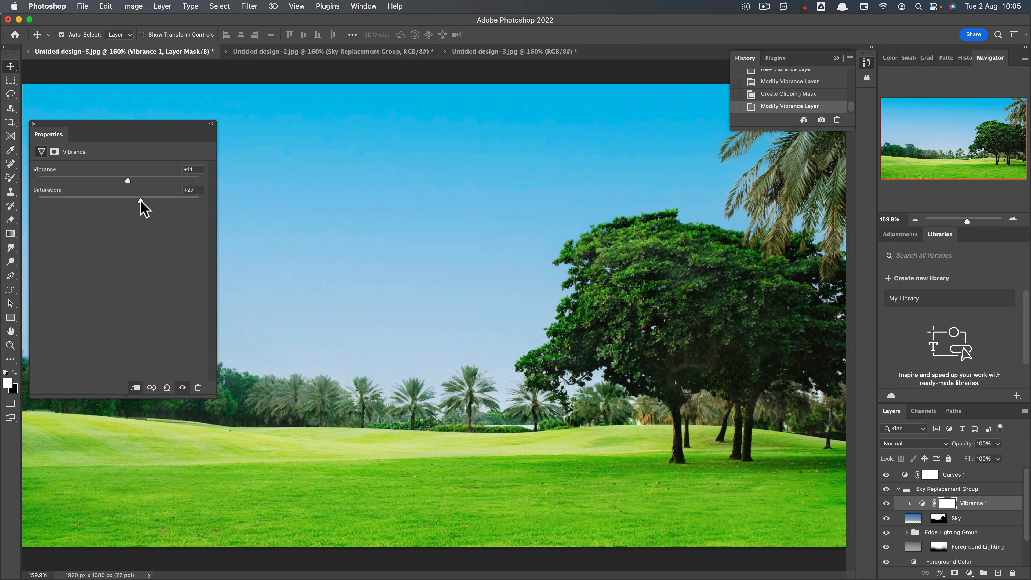
pyautogui.moveTo(141, 202)
pyautogui.mouseDown()
pyautogui.moveTo(196, 205)
pyautogui.moveTo(151, 195)
pyautogui.moveTo(223, 188)
pyautogui.moveTo(124, 181)
pyautogui.moveTo(135, 210)
pyautogui.mouseUp()
pyautogui.click(166, 387)
# - Compare the sky with and without the Vibrance adjustment, leave it enabled, and close its properties
pyautogui.click(183, 389)
pyautogui.click(183, 389)
pyautogui.click(183, 388)
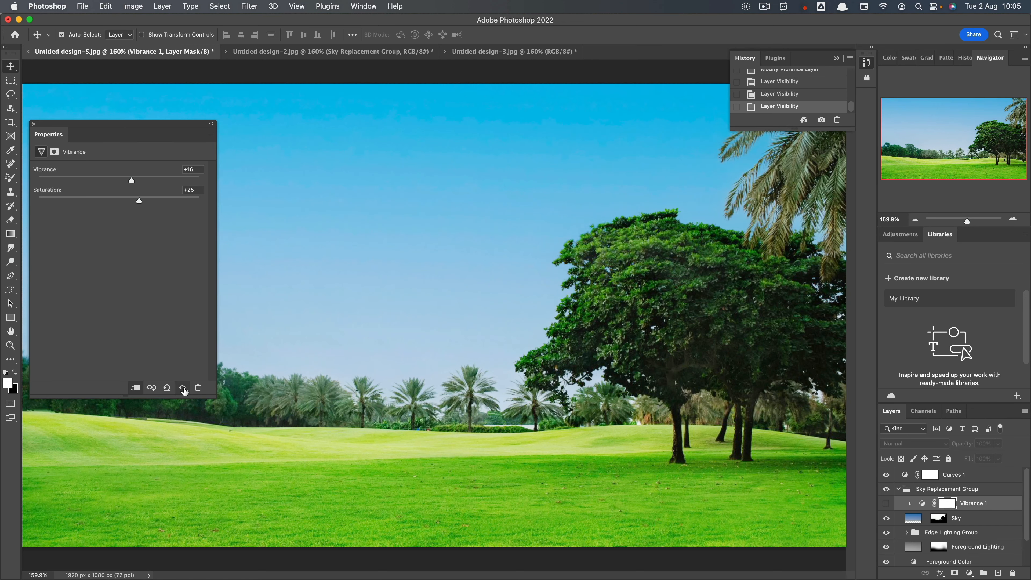
pyautogui.click(183, 389)
pyautogui.click(183, 389)
pyautogui.click(184, 388)
pyautogui.click(184, 389)
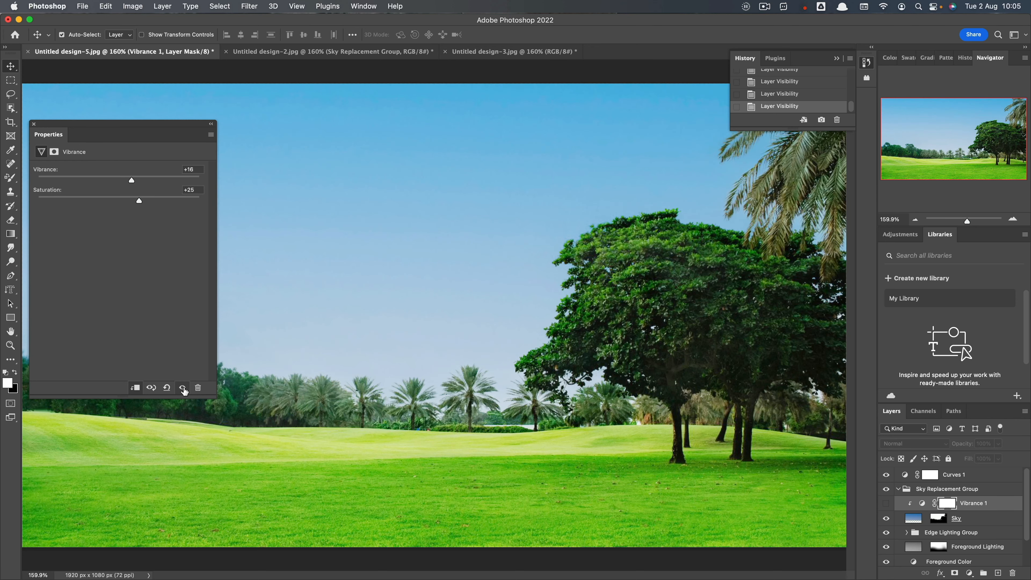
pyautogui.click(183, 389)
pyautogui.click(183, 389)
pyautogui.click(183, 388)
pyautogui.click(183, 389)
pyautogui.click(183, 388)
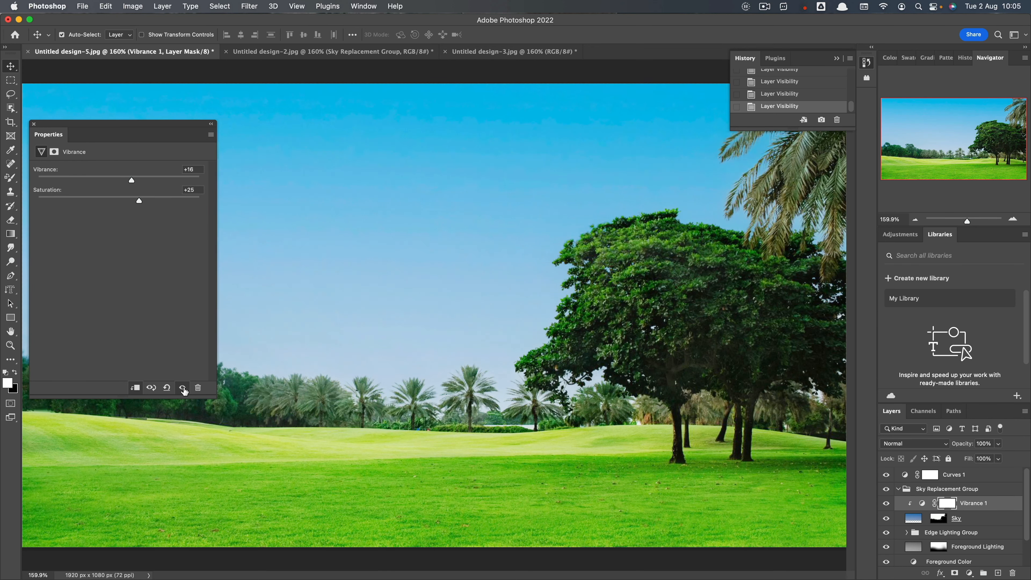
pyautogui.click(183, 389)
pyautogui.click(183, 389)
pyautogui.click(34, 124)
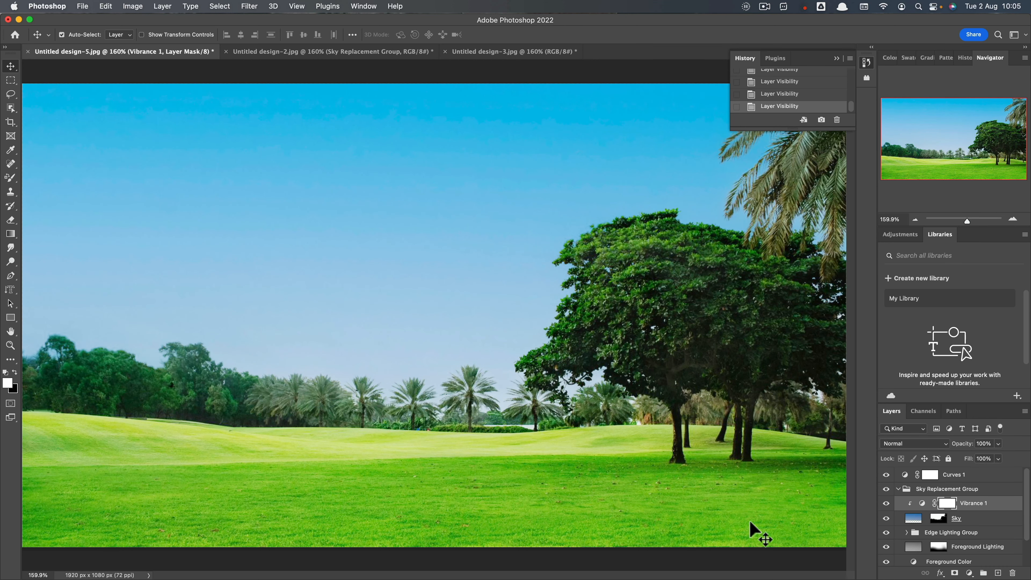
# - Collapse the Sky Replacement Group and compare the original photo with the edits, Curves 1 and sky replacement by toggling their visibility
pyautogui.click(898, 489)
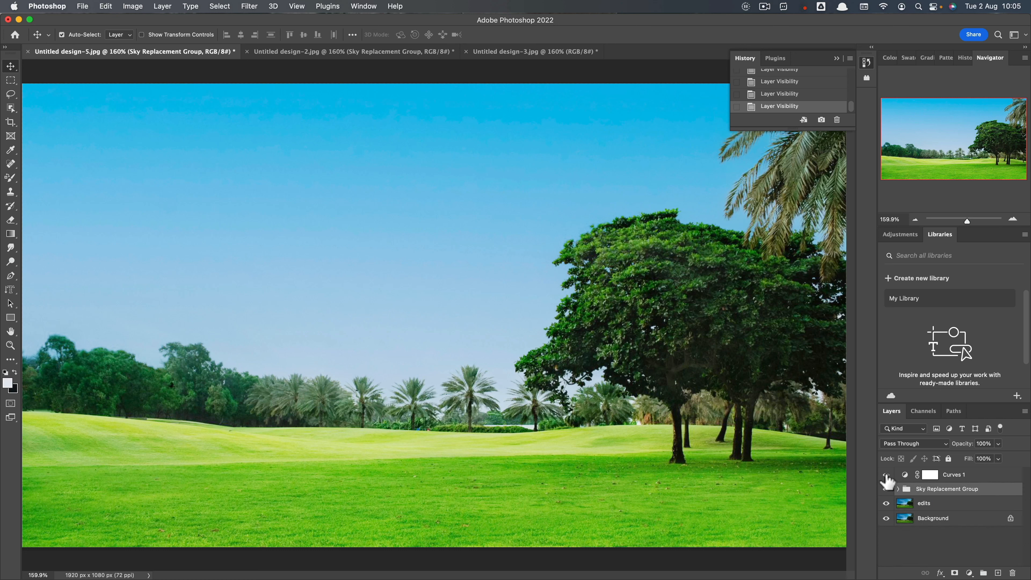
pyautogui.moveTo(886, 475); pyautogui.dragTo(887, 492)
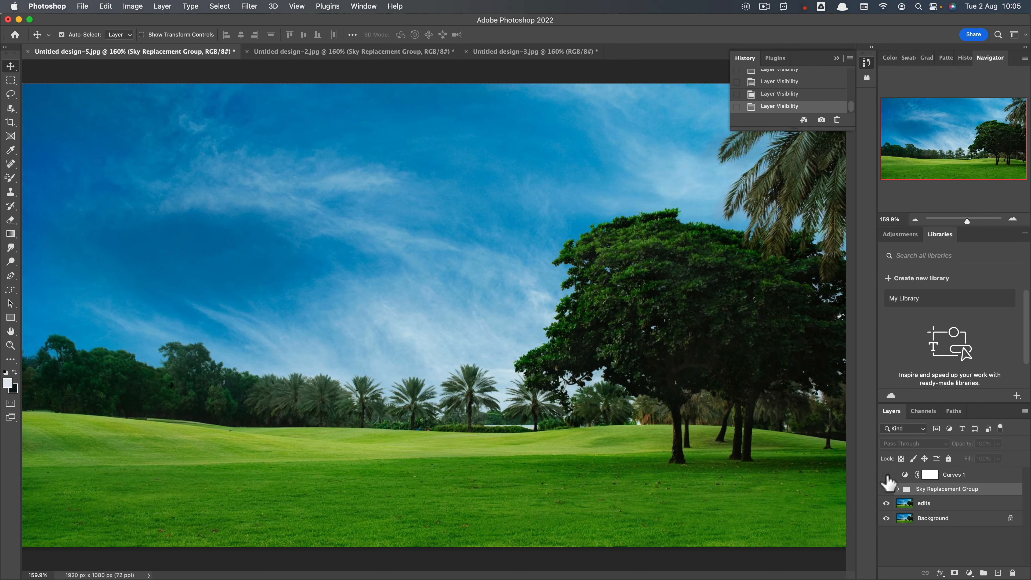
pyautogui.click(886, 504)
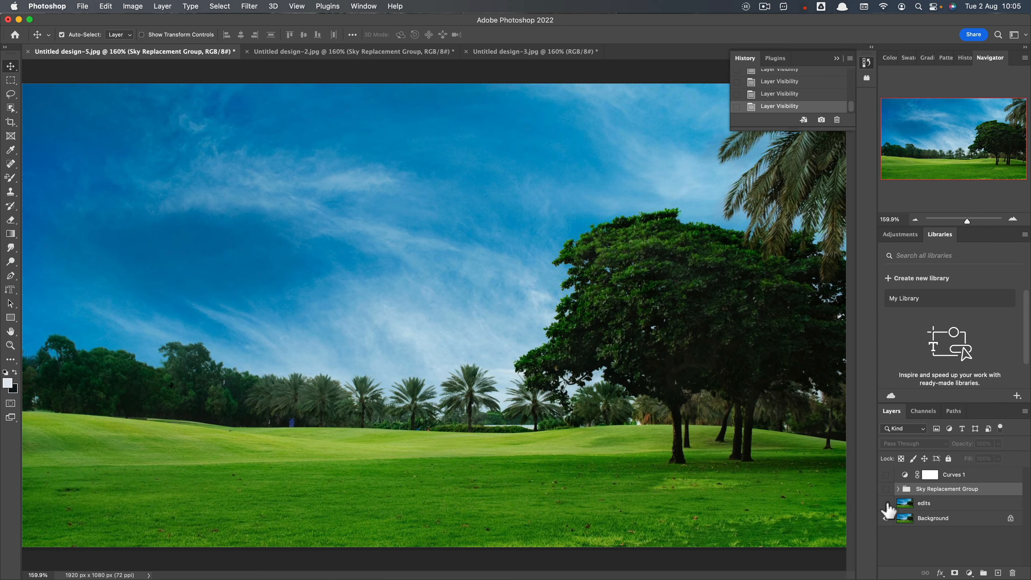
pyautogui.click(887, 503)
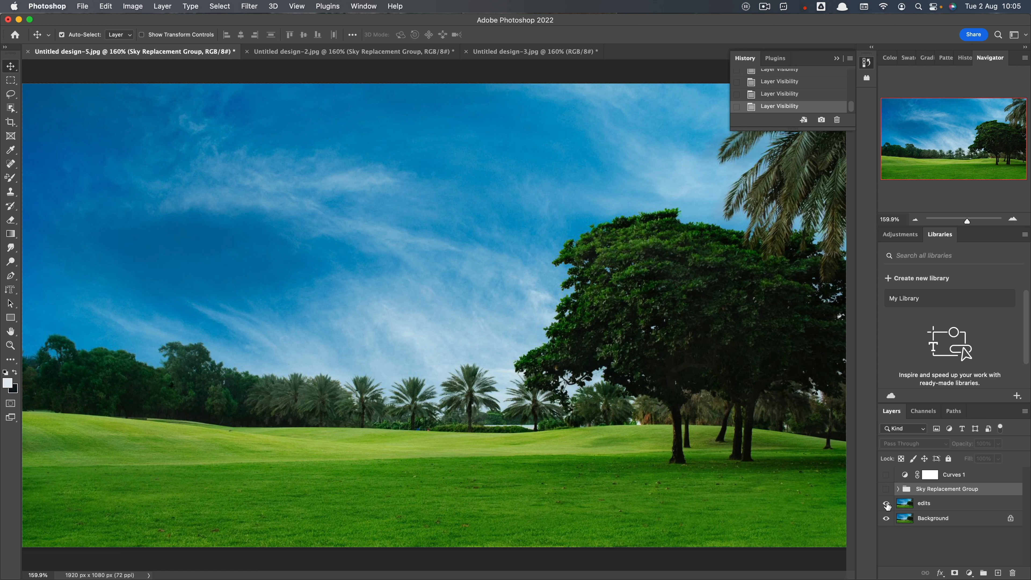
pyautogui.click(886, 476)
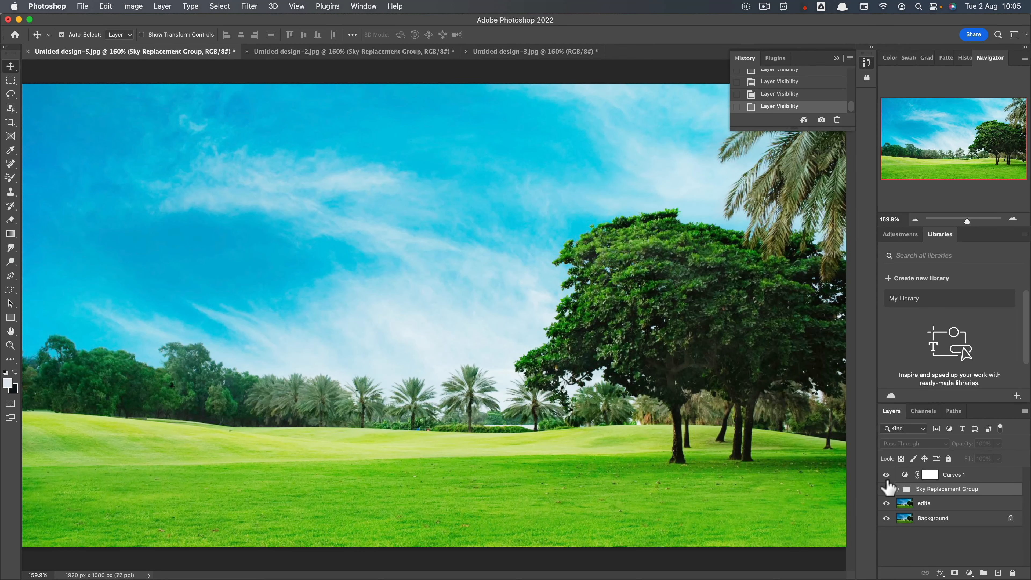
pyautogui.click(886, 489)
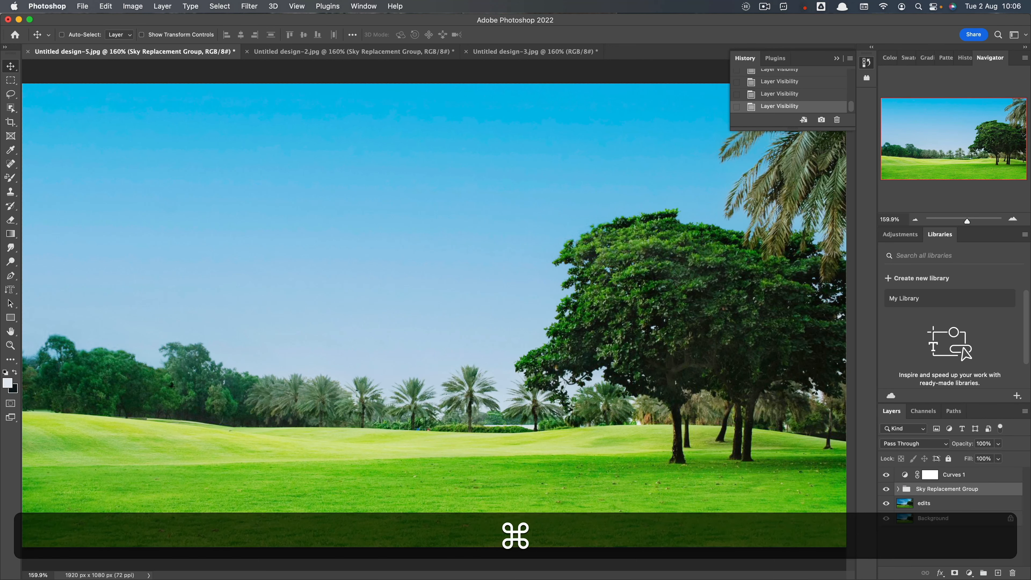
# - Inspect the sky's edges along the palms and distant trees at 500% zoom, and fit the whole photo back in view
pyautogui.press('super+equal')
pyautogui.press('super+equal')
pyautogui.press('super+equal')
pyautogui.press('super+equal')
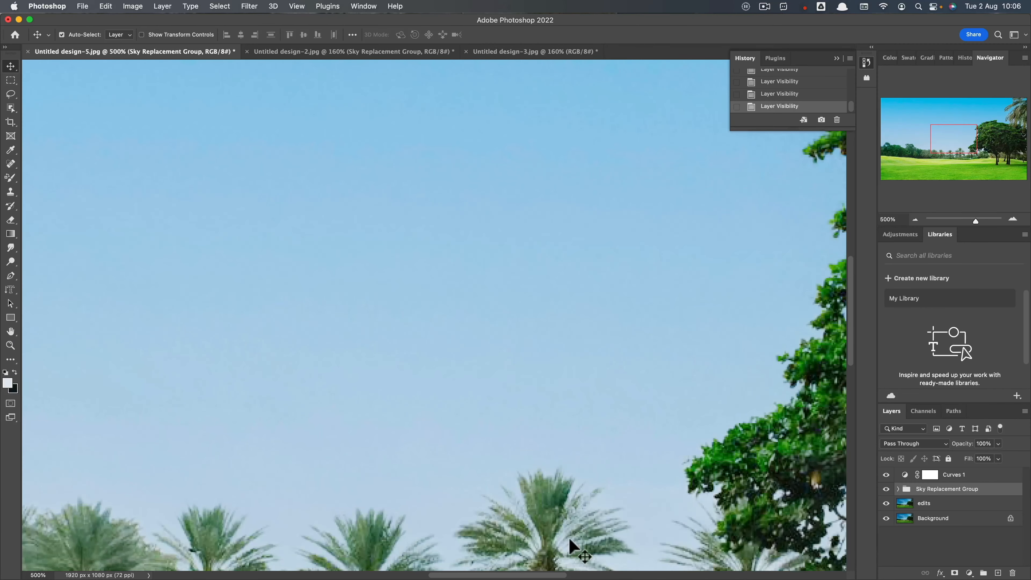
pyautogui.press('space')
pyautogui.moveTo(444, 470); pyautogui.dragTo(452, 292)
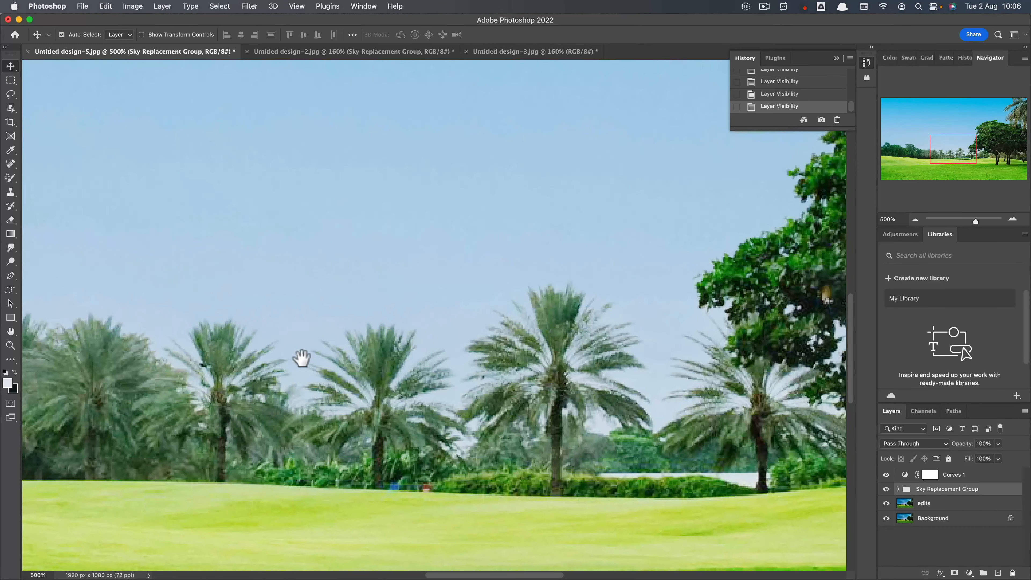
pyautogui.moveTo(300, 358); pyautogui.dragTo(467, 369)
pyautogui.moveTo(224, 370); pyautogui.dragTo(460, 375)
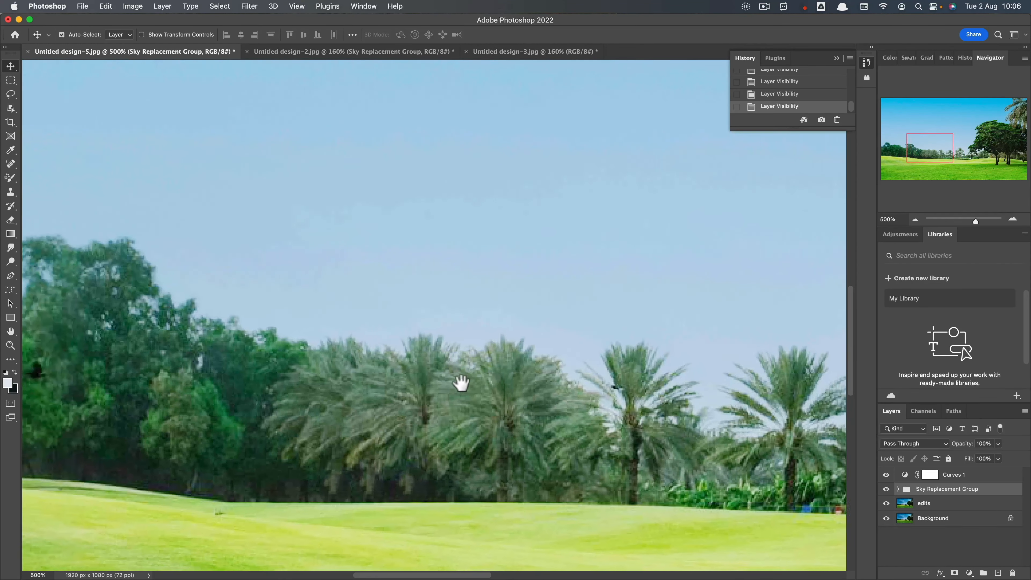
pyautogui.moveTo(154, 375)
pyautogui.mouseDown()
pyautogui.moveTo(400, 386)
pyautogui.moveTo(154, 376)
pyautogui.moveTo(324, 375)
pyautogui.moveTo(93, 361)
pyautogui.mouseUp()
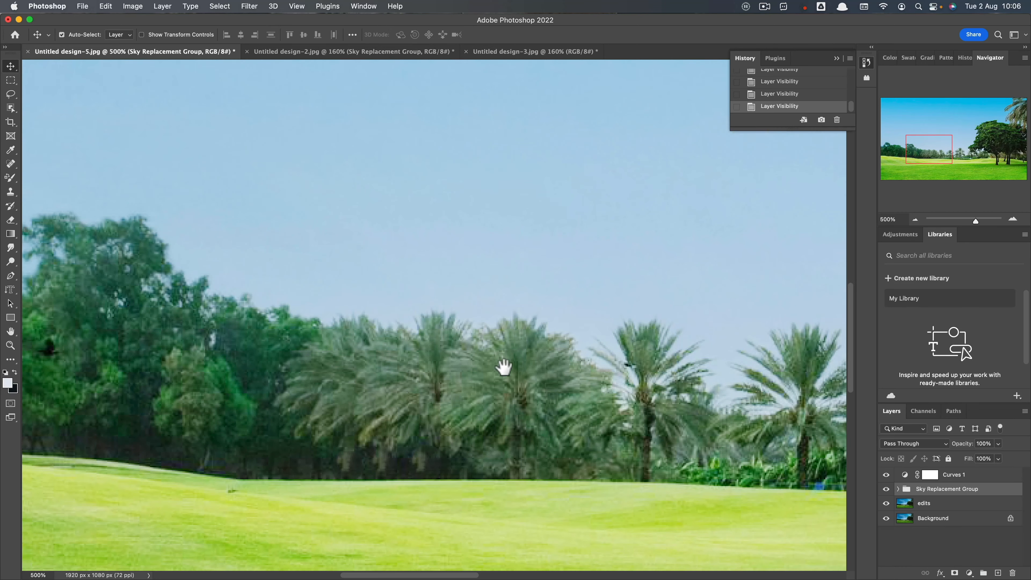
pyautogui.moveTo(502, 362); pyautogui.dragTo(453, 364)
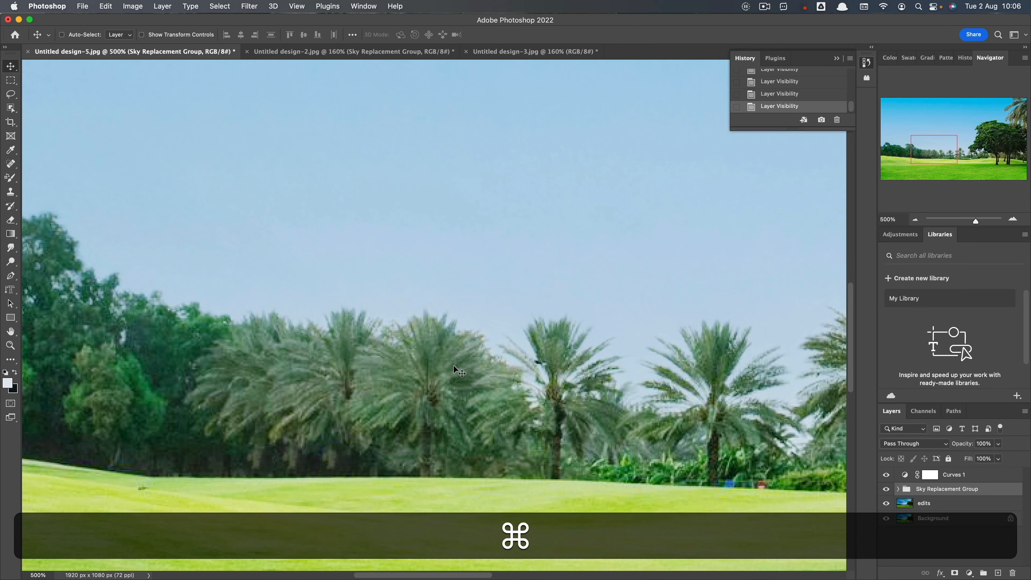
pyautogui.press('super+0')
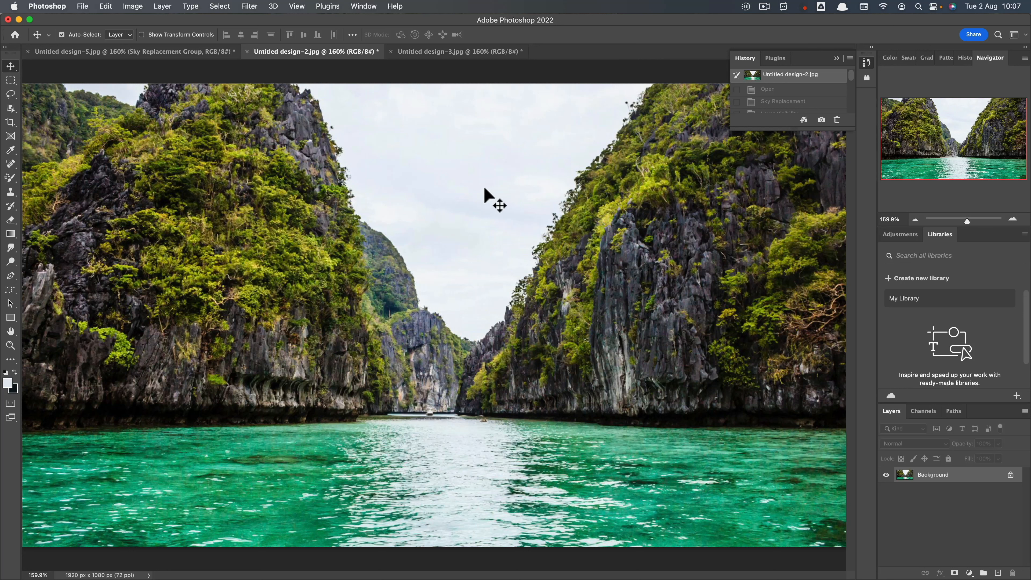
# - Start Sky Replacement on the cliff lagoon photo with the third Blue Skies preset and try flipping the sky horizontally
pyautogui.click(106, 6)
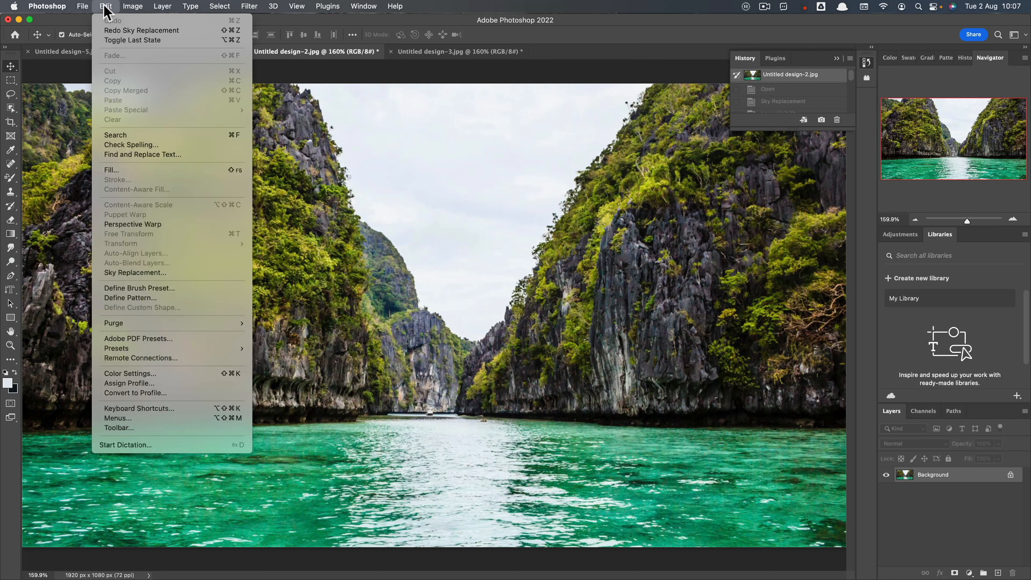
pyautogui.click(128, 273)
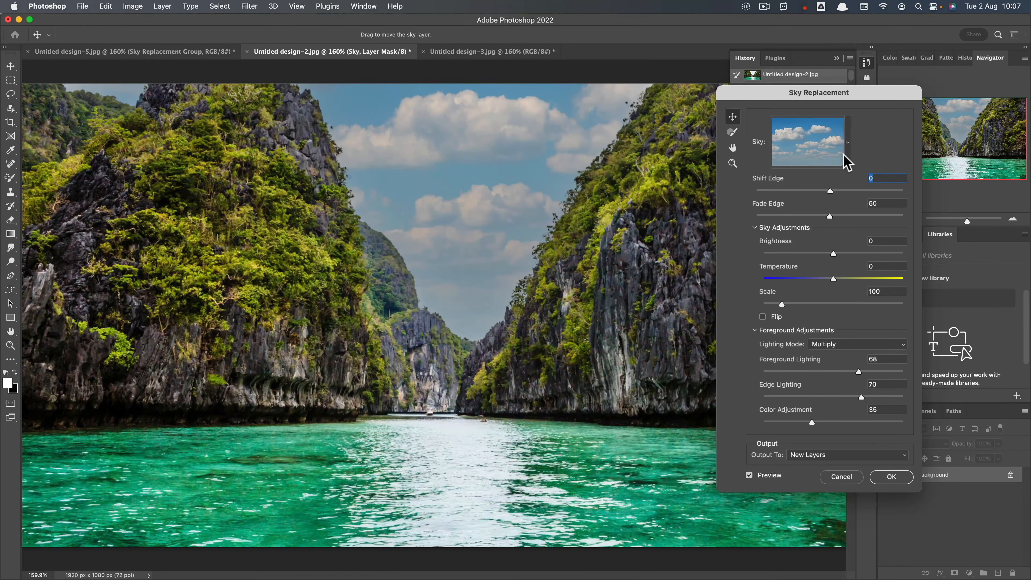
pyautogui.click(849, 147)
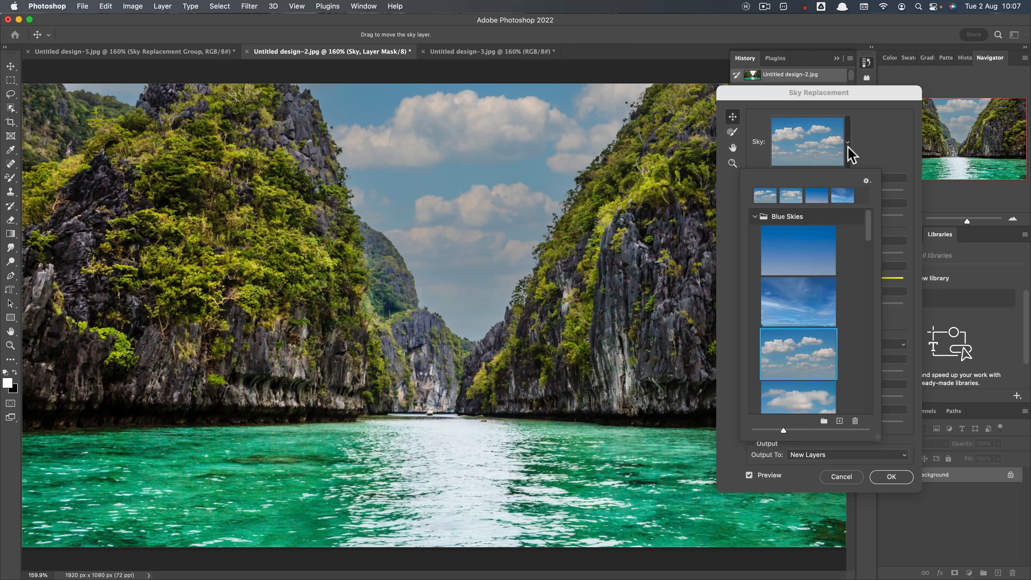
pyautogui.click(805, 388)
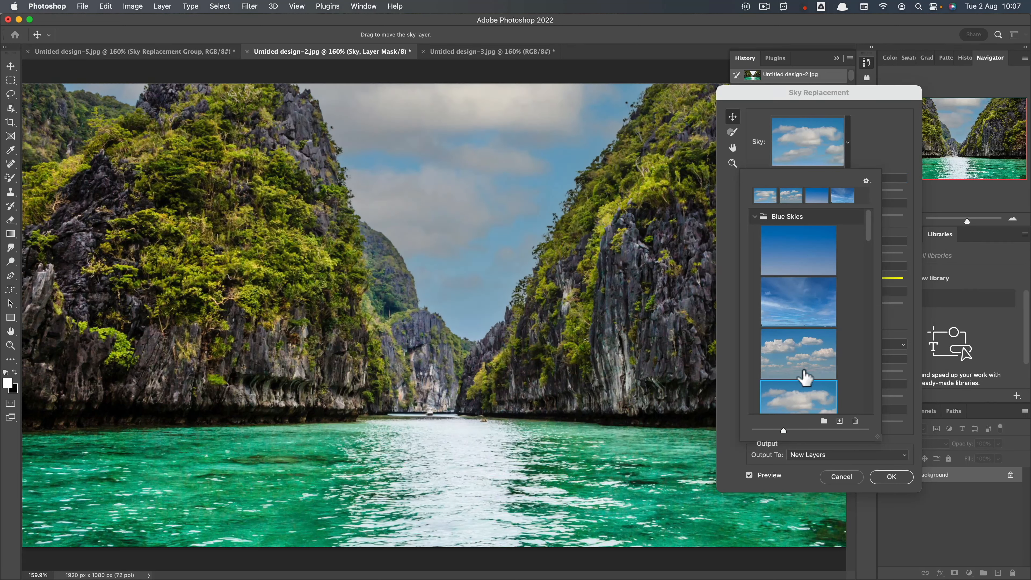
pyautogui.click(805, 355)
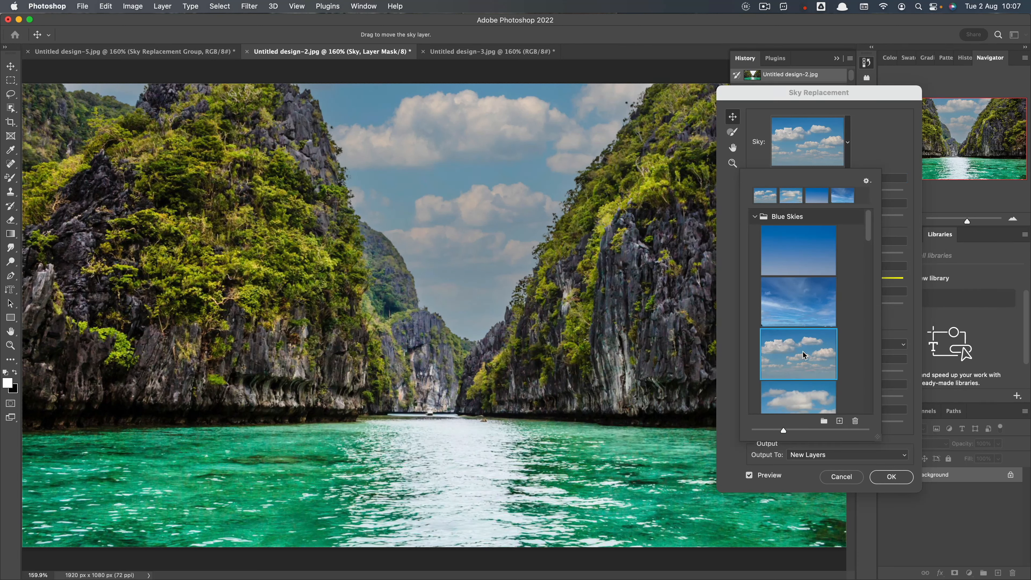
pyautogui.click(900, 158)
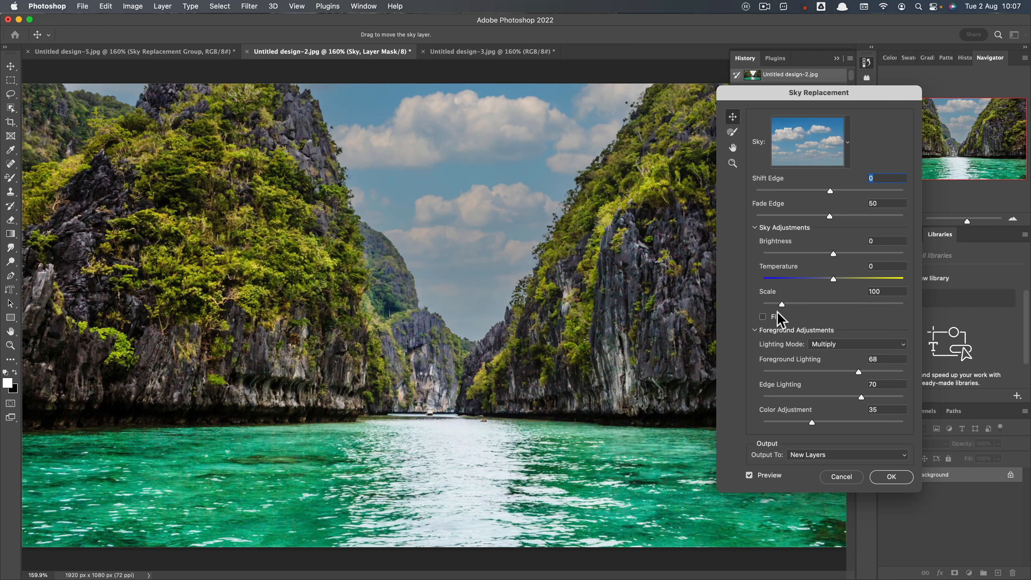
pyautogui.click(763, 318)
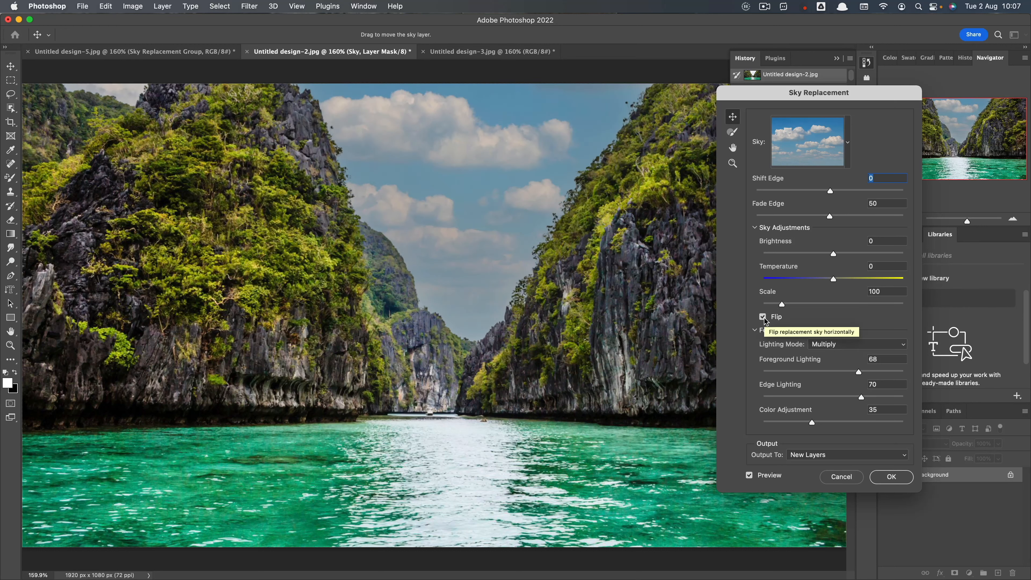
pyautogui.click(763, 317)
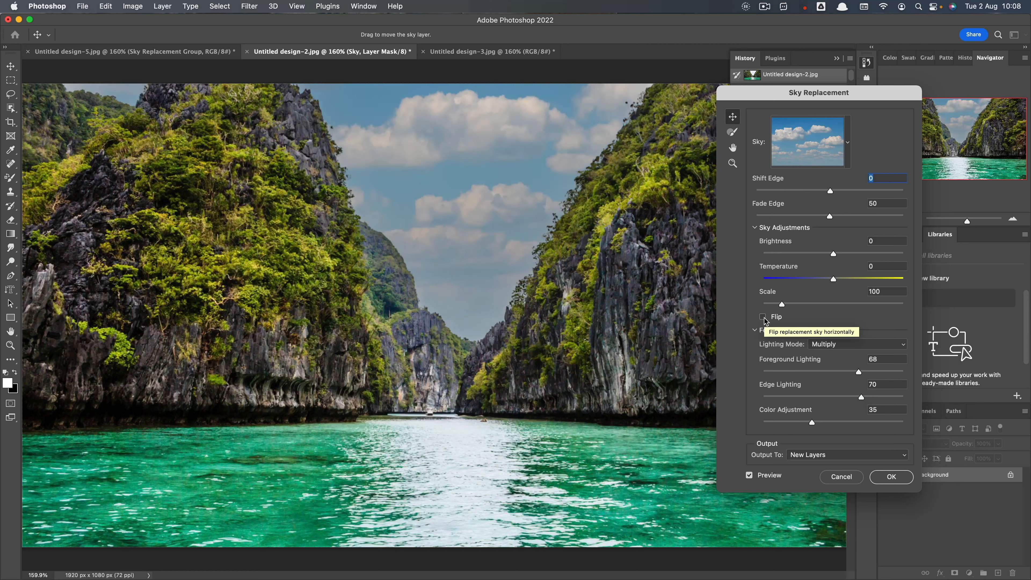
# - Scale the replacement sky to 148, output it to new layers, and compare the photo with and without the Sky Replacement Group
pyautogui.moveTo(782, 304); pyautogui.dragTo(806, 305)
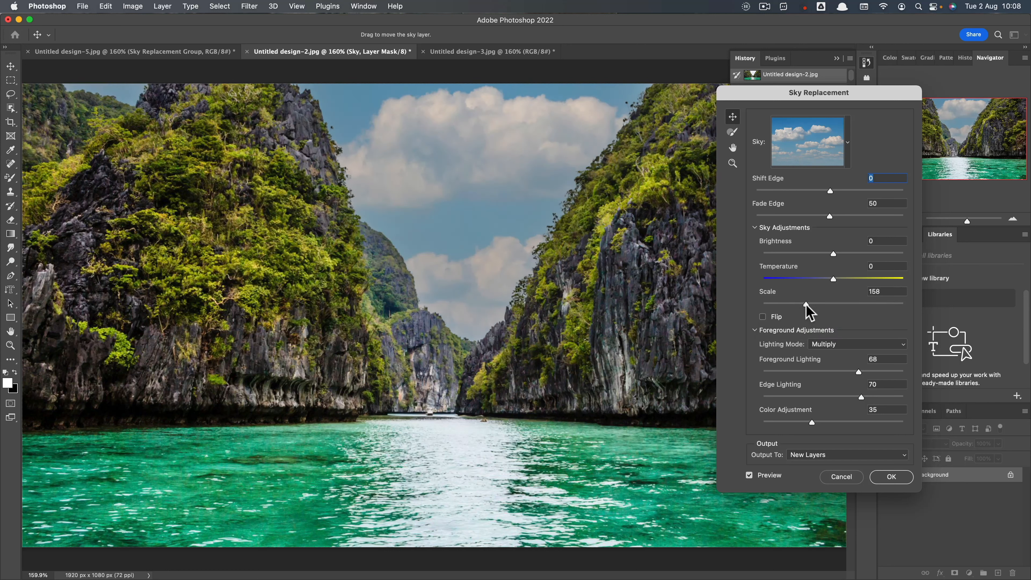
pyautogui.moveTo(806, 304); pyautogui.dragTo(786, 305)
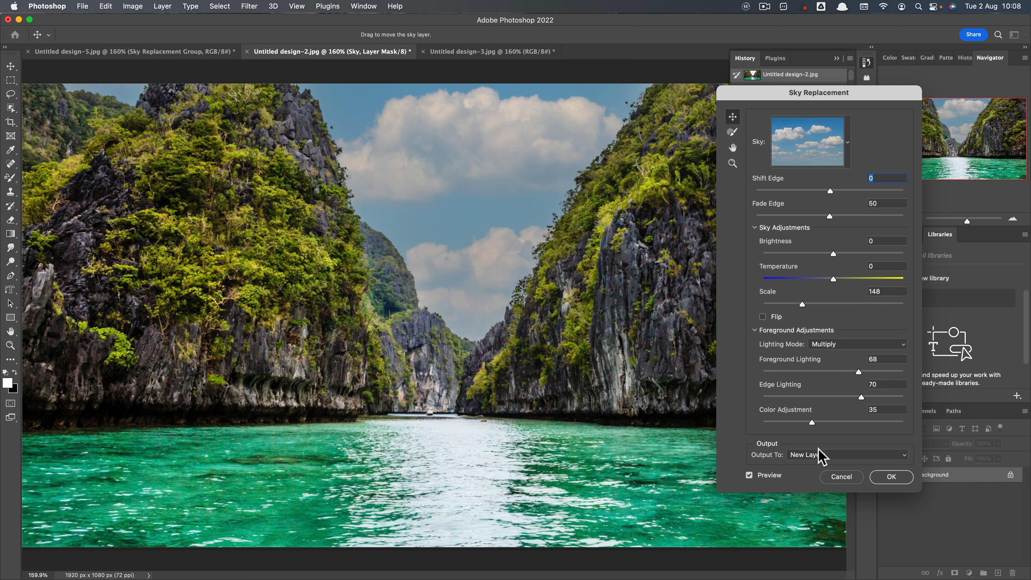
pyautogui.click(891, 476)
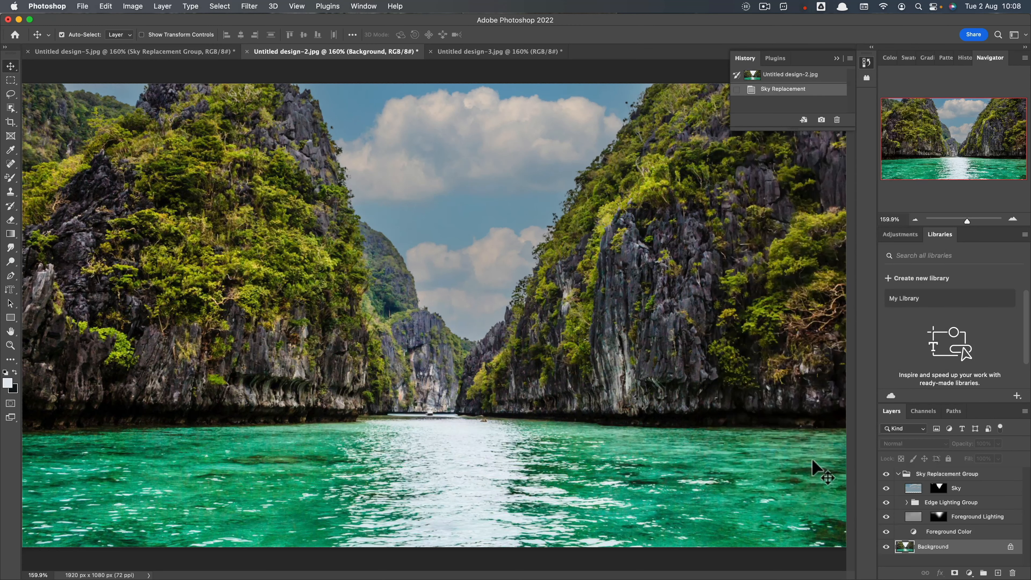
pyautogui.click(887, 475)
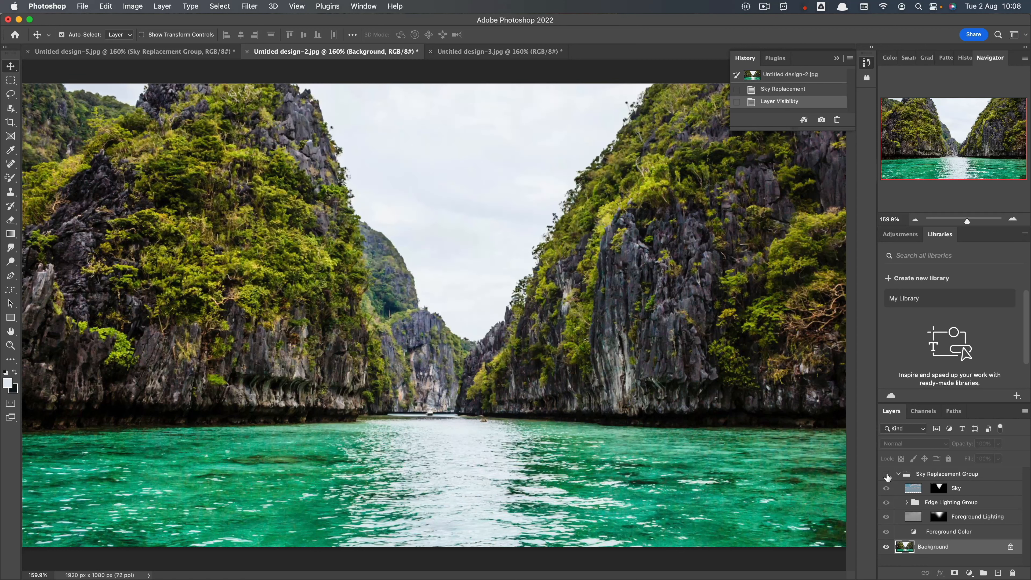
pyautogui.click(886, 474)
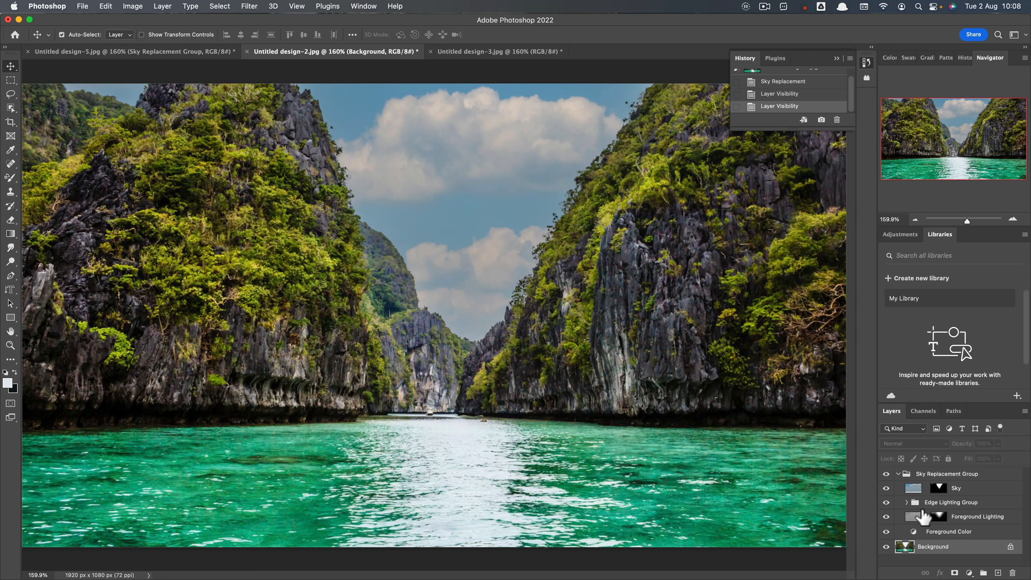
# - Add a Curves adjustment above the Sky layer with a slight S-curve, raising input 181 to output 188, and clip it to Sky
pyautogui.click(971, 492)
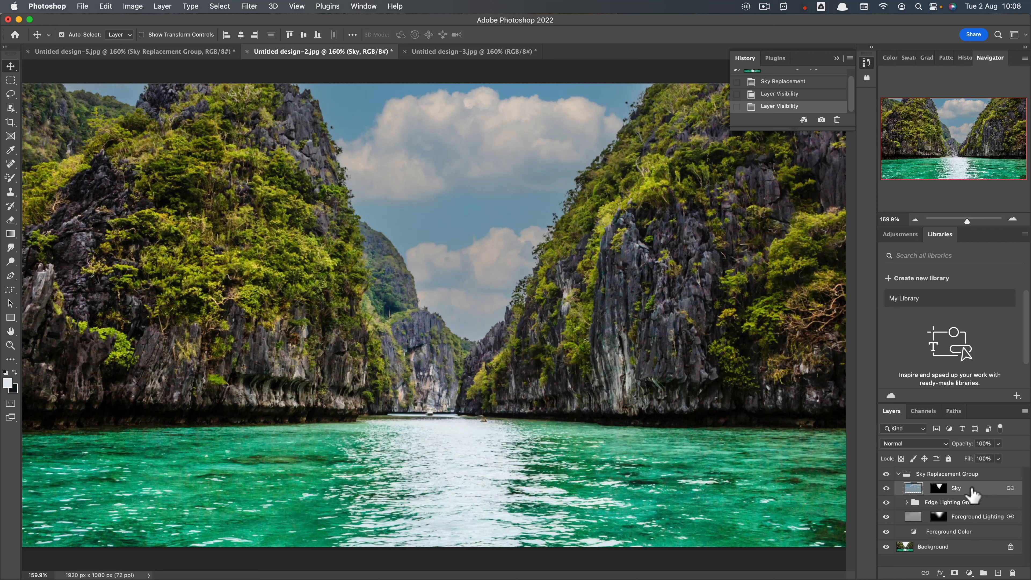
pyautogui.click(968, 572)
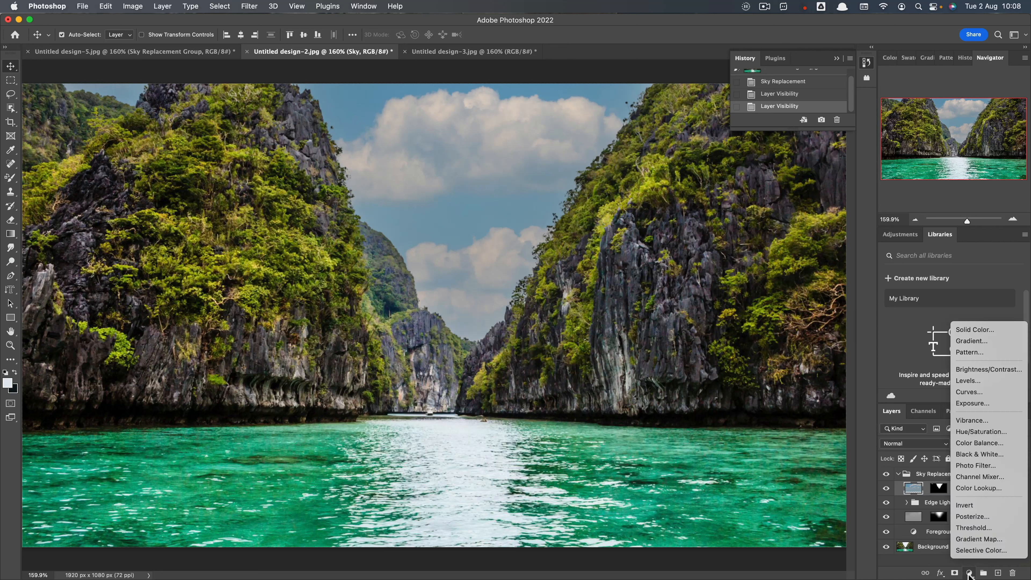
pyautogui.click(953, 392)
pyautogui.click(95, 300)
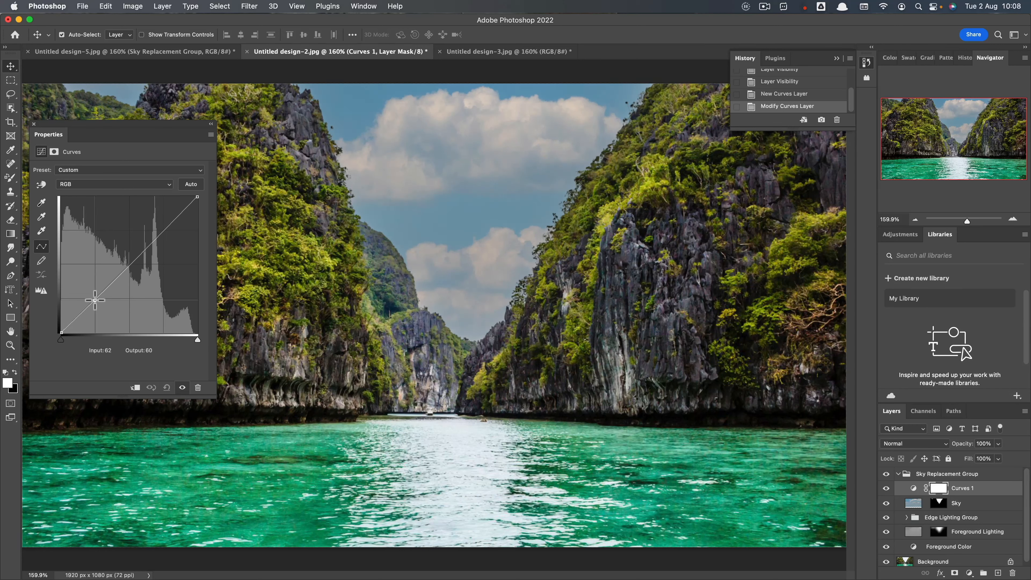
pyautogui.moveTo(95, 300); pyautogui.dragTo(102, 300)
pyautogui.moveTo(160, 238); pyautogui.dragTo(158, 232)
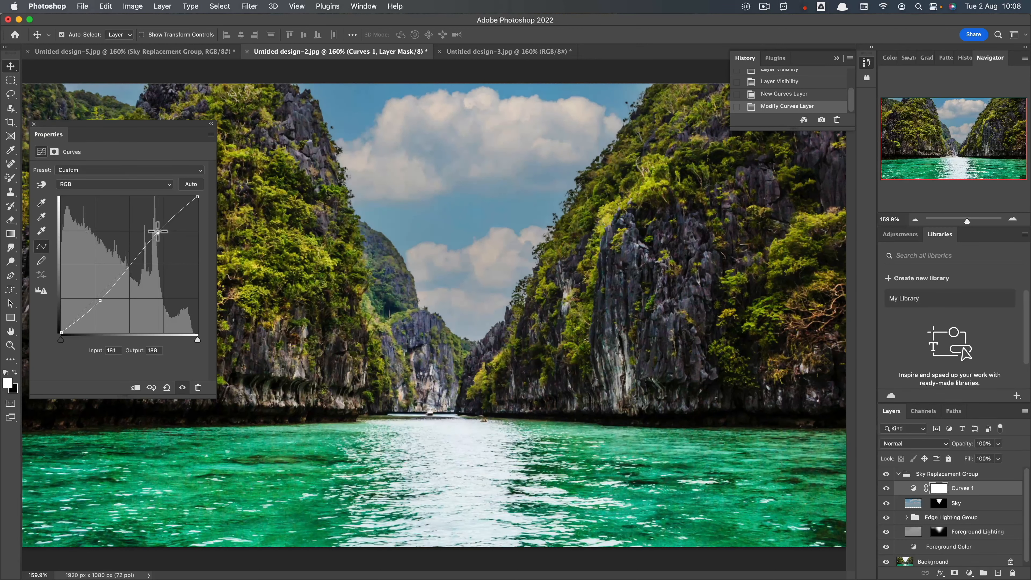
pyautogui.click(136, 388)
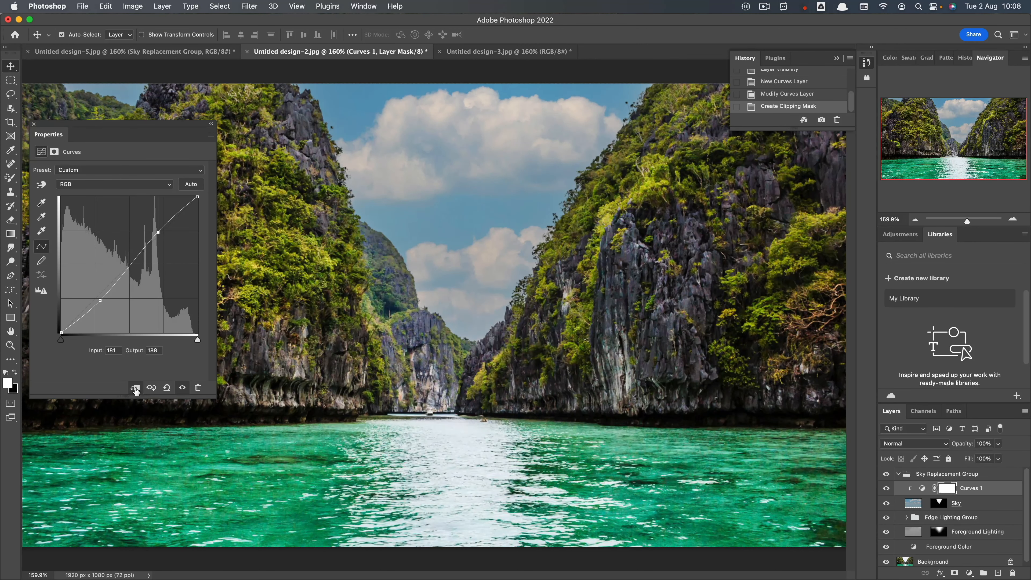
# - Reset the Curves adjustment and darken the sky with points at input 198, output 185 and input 69, output 37
pyautogui.click(167, 388)
pyautogui.moveTo(100, 294)
pyautogui.mouseDown()
pyautogui.moveTo(101, 315)
pyautogui.moveTo(102, 291)
pyautogui.moveTo(106, 301)
pyautogui.mouseUp()
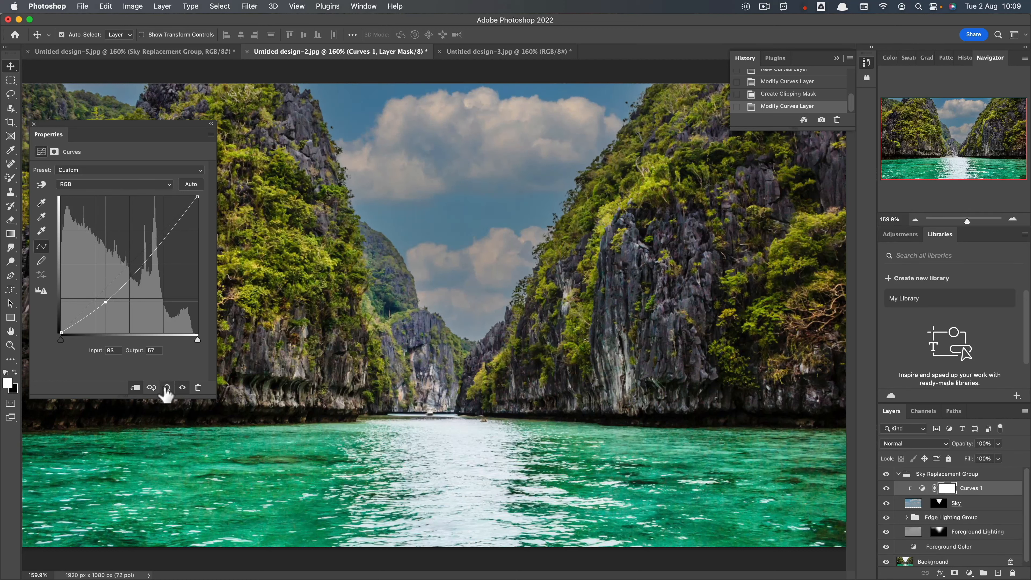
pyautogui.click(166, 388)
pyautogui.moveTo(88, 306); pyautogui.dragTo(93, 309)
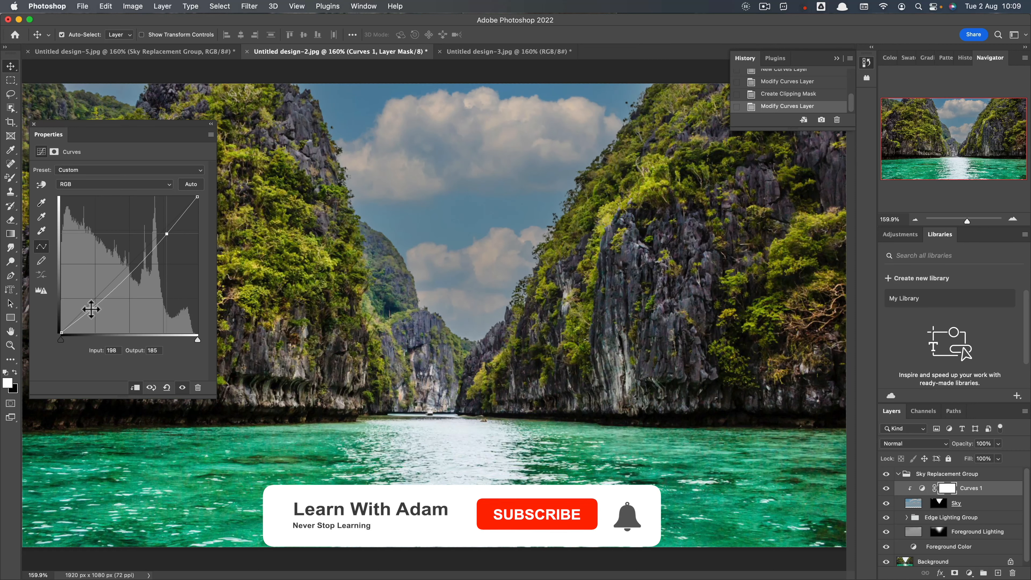
pyautogui.moveTo(92, 308); pyautogui.dragTo(98, 313)
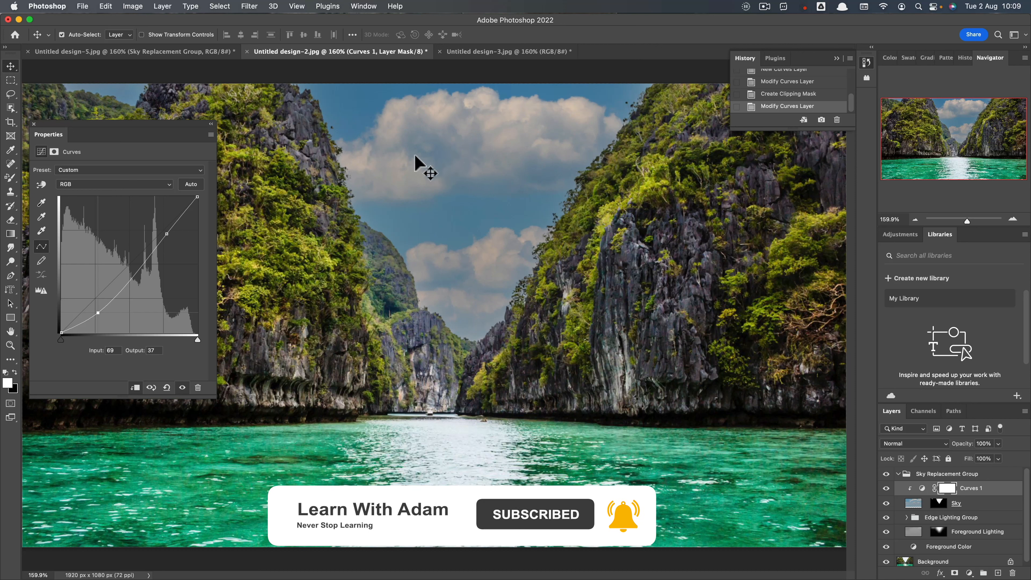
# - Compare the sky with and without the clipped Curves adjustment, leaving it enabled
pyautogui.click(182, 388)
pyautogui.click(182, 388)
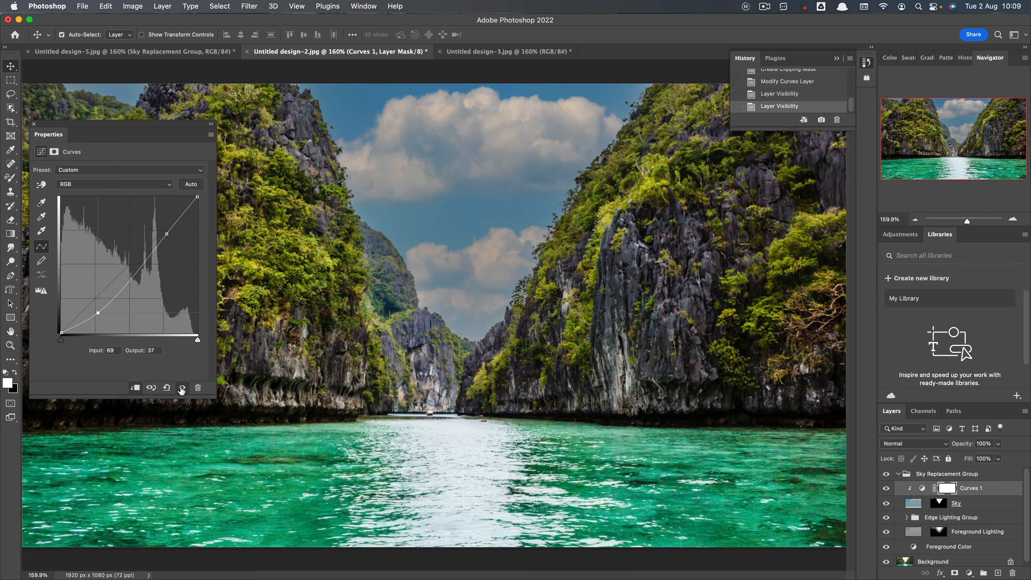
pyautogui.click(181, 388)
pyautogui.click(182, 388)
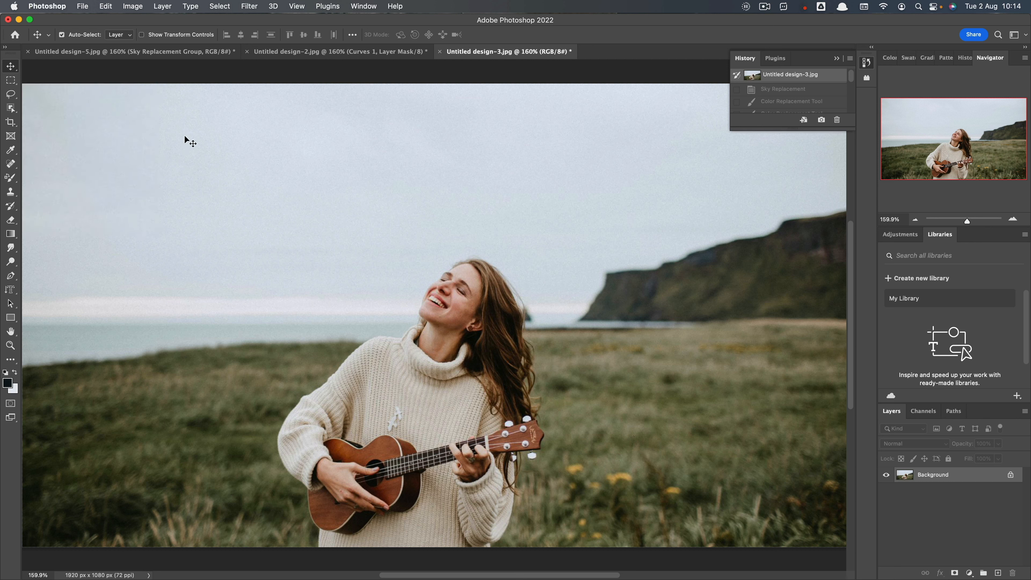
# - Review the replaced skies in Untitled design-5.jpg and Untitled design-2.jpg by switching between the two documents
pyautogui.click(138, 53)
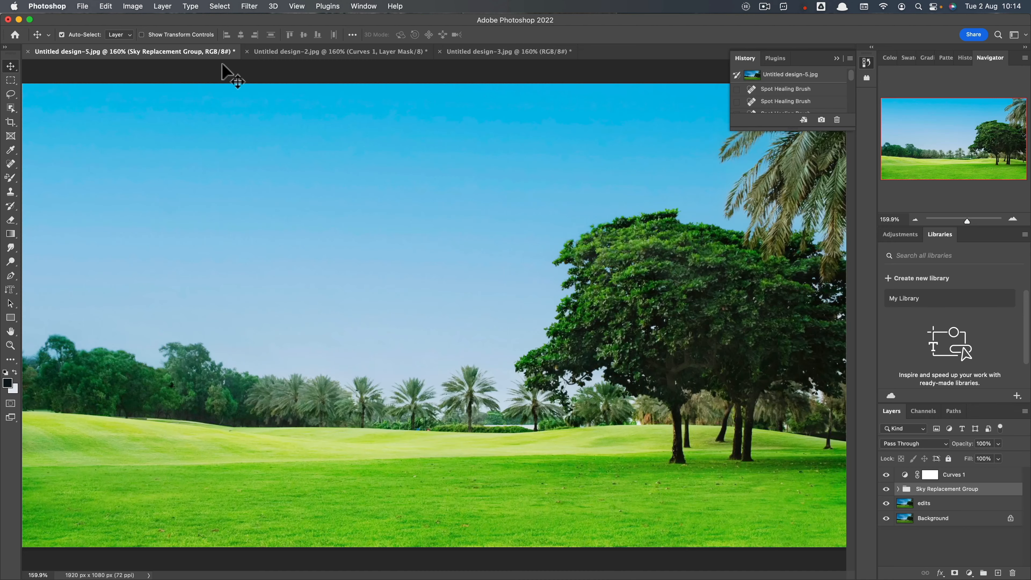
pyautogui.click(285, 57)
pyautogui.click(199, 53)
pyautogui.click(283, 57)
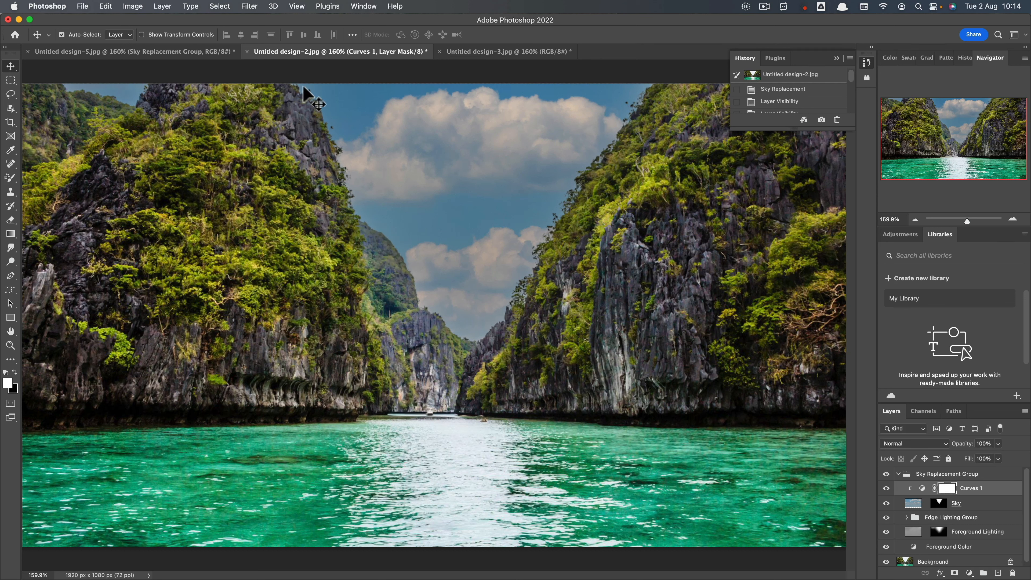
pyautogui.click(189, 51)
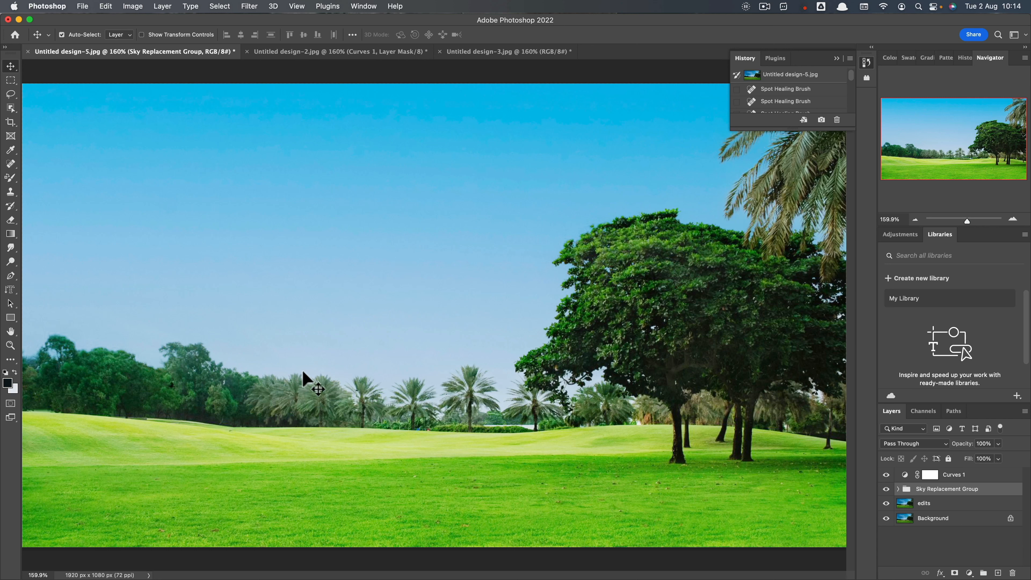
# - Replace the sky in Untitled design-3.jpg with the first Blue Skies preset, the plain blue gradient, output to new layers
pyautogui.click(467, 52)
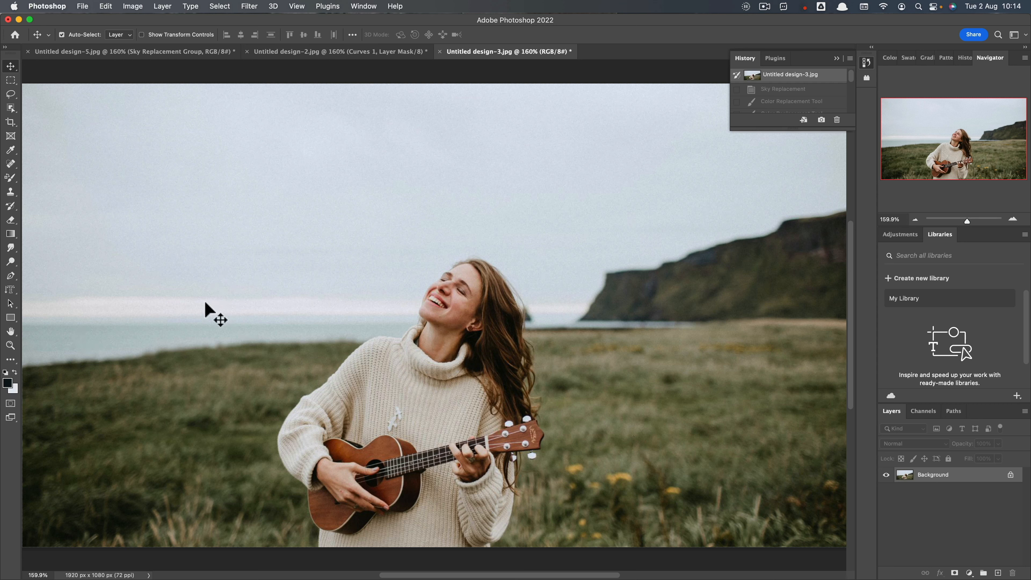
pyautogui.click(106, 6)
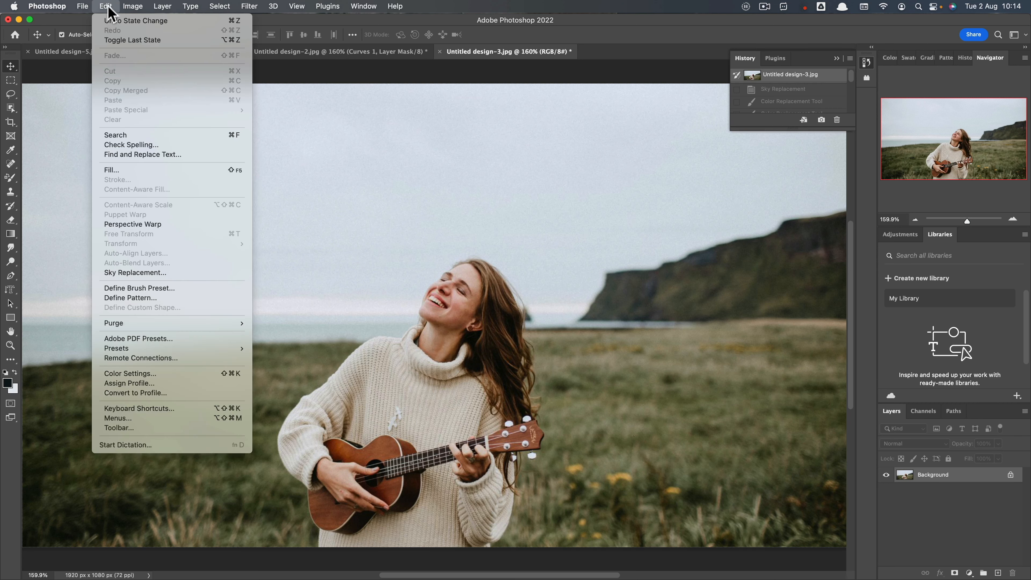
pyautogui.click(147, 273)
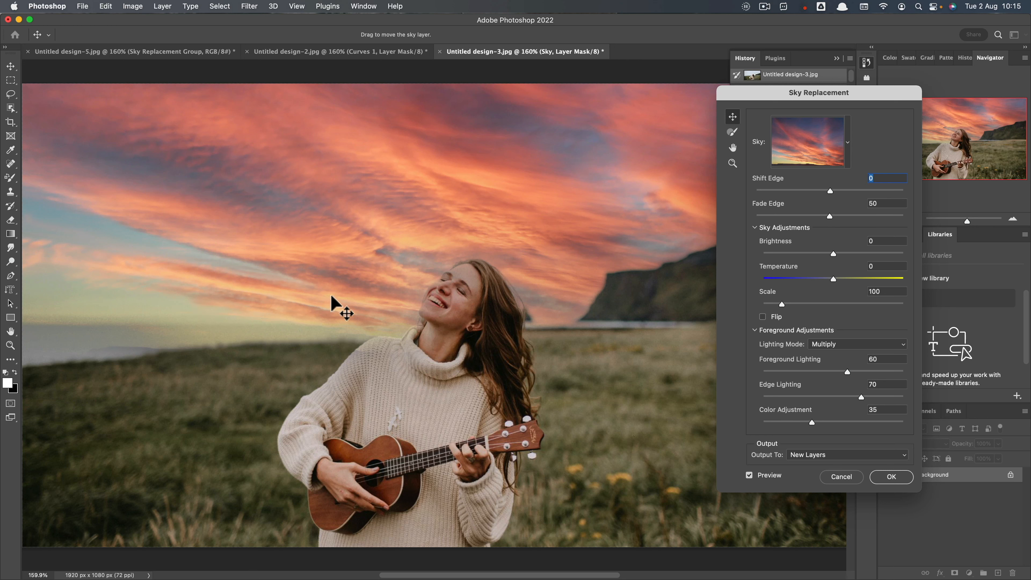
pyautogui.click(848, 142)
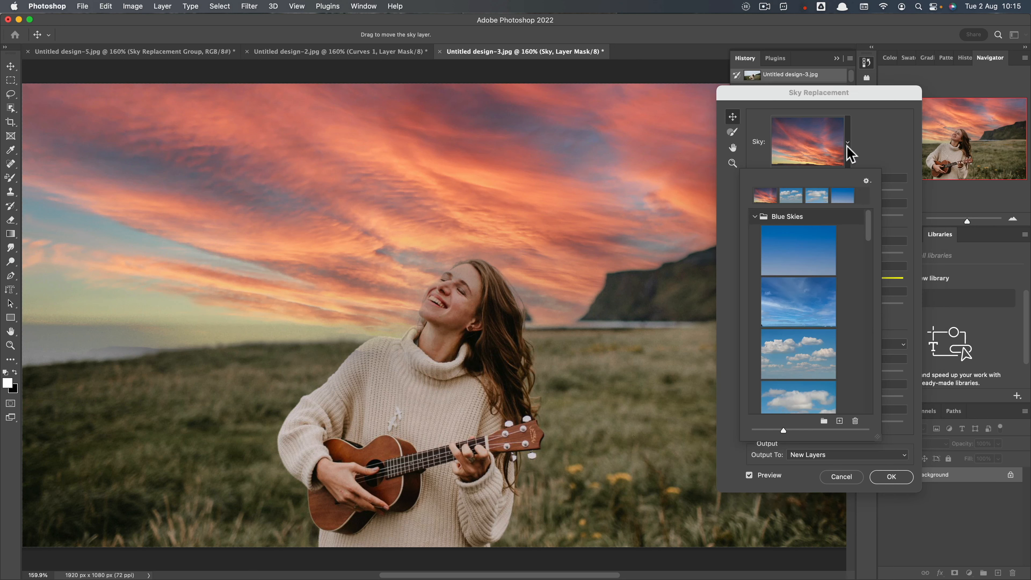
pyautogui.click(801, 250)
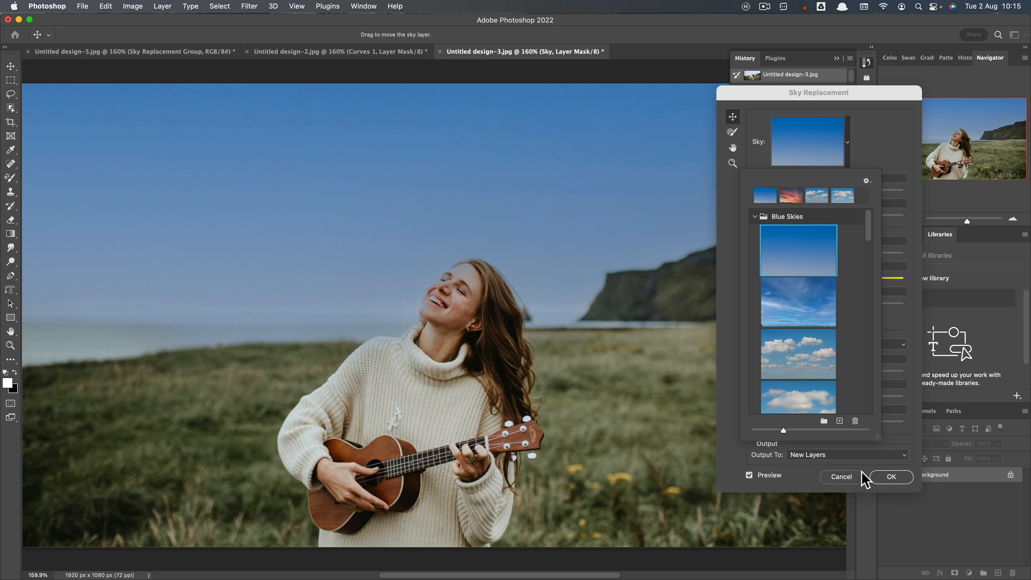
pyautogui.click(893, 161)
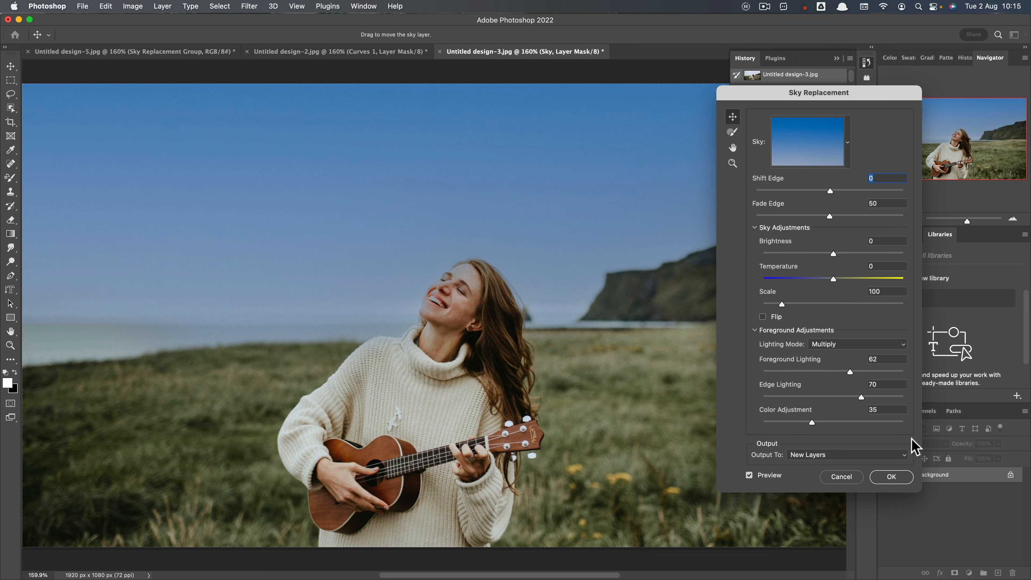
pyautogui.click(892, 478)
# - Touch up the Sky layer along the horizon on both sides of the woman with the Color Replacement tool, reducing the brush to 30
pyautogui.click(970, 518)
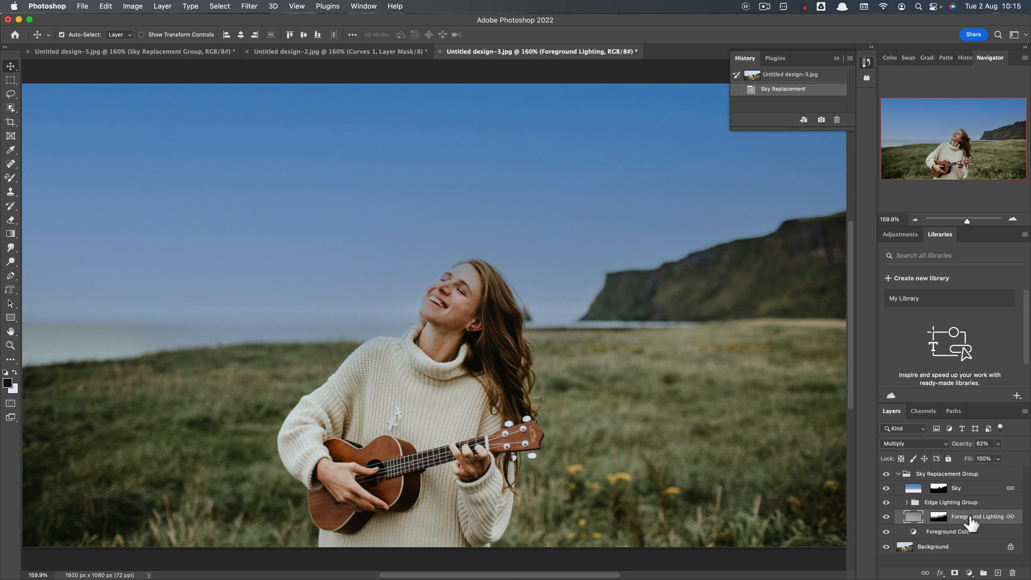
pyautogui.click(973, 491)
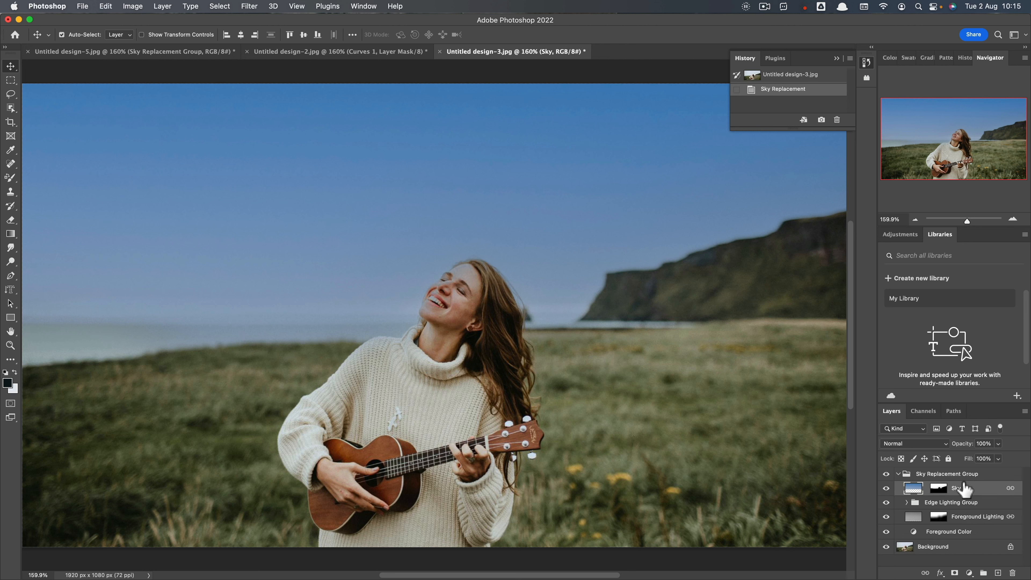
pyautogui.press('b')
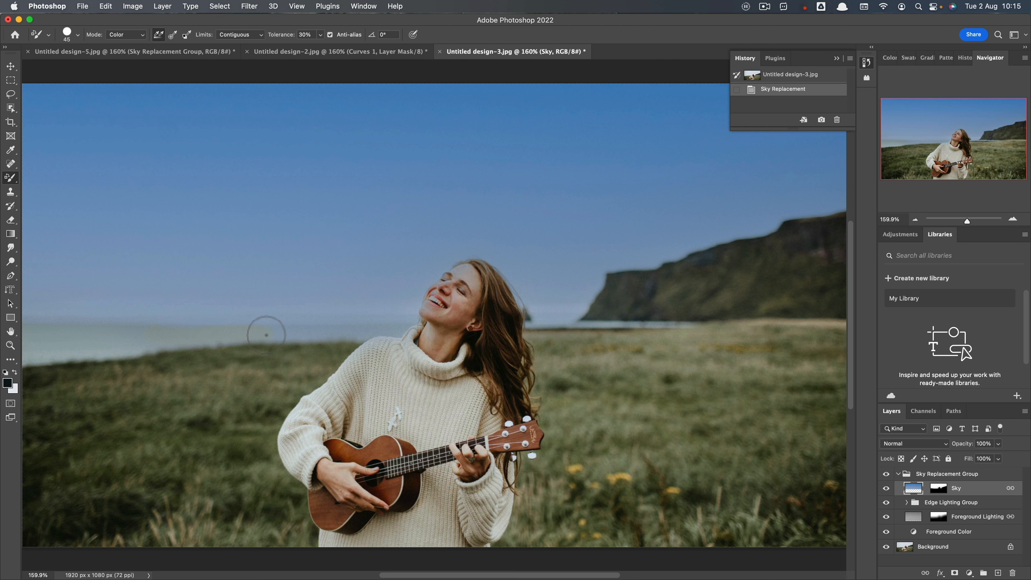
pyautogui.moveTo(357, 334); pyautogui.dragTo(368, 330)
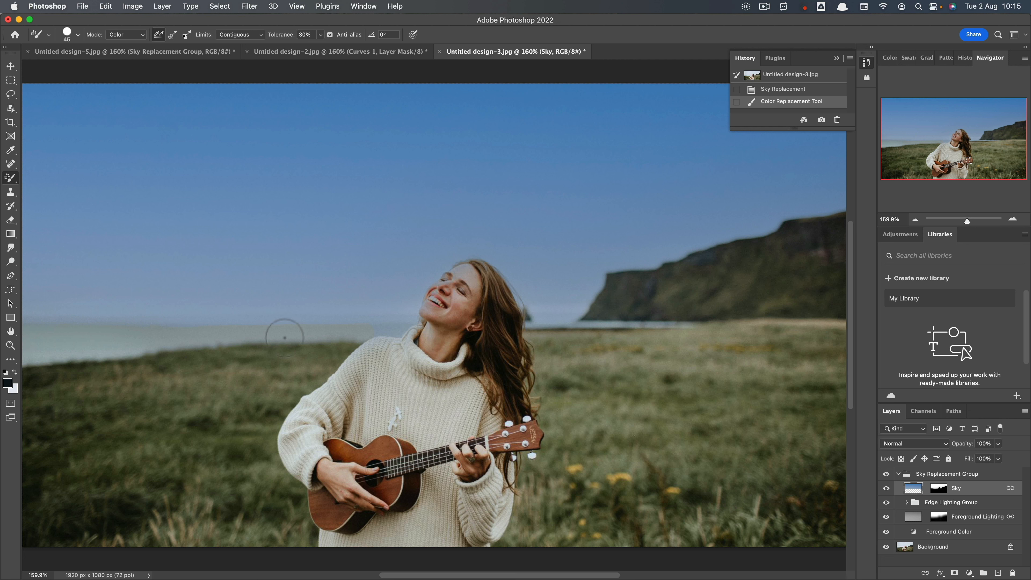
pyautogui.moveTo(382, 330); pyautogui.dragTo(408, 327)
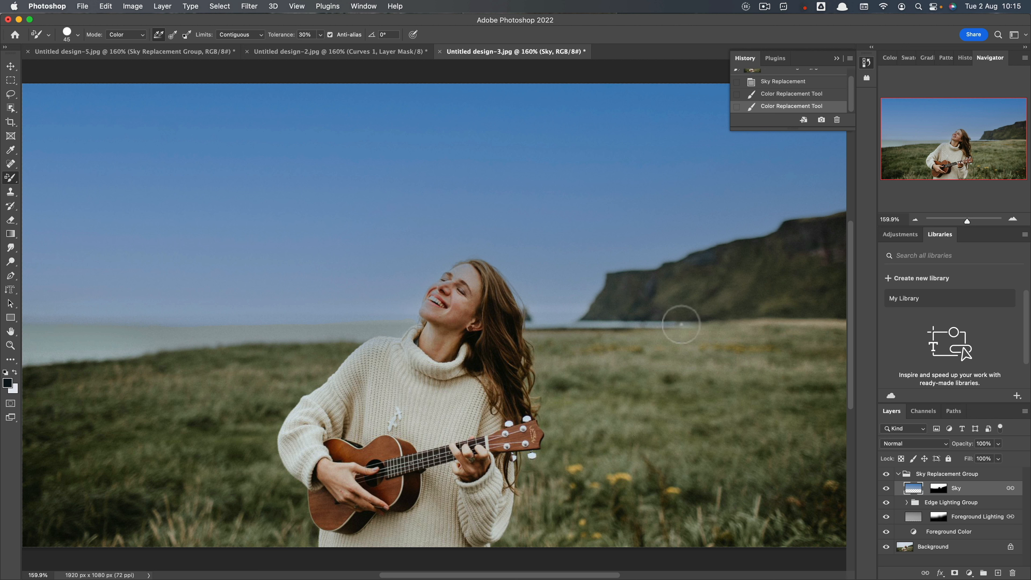
pyautogui.press('[')
pyautogui.moveTo(535, 326); pyautogui.dragTo(539, 321)
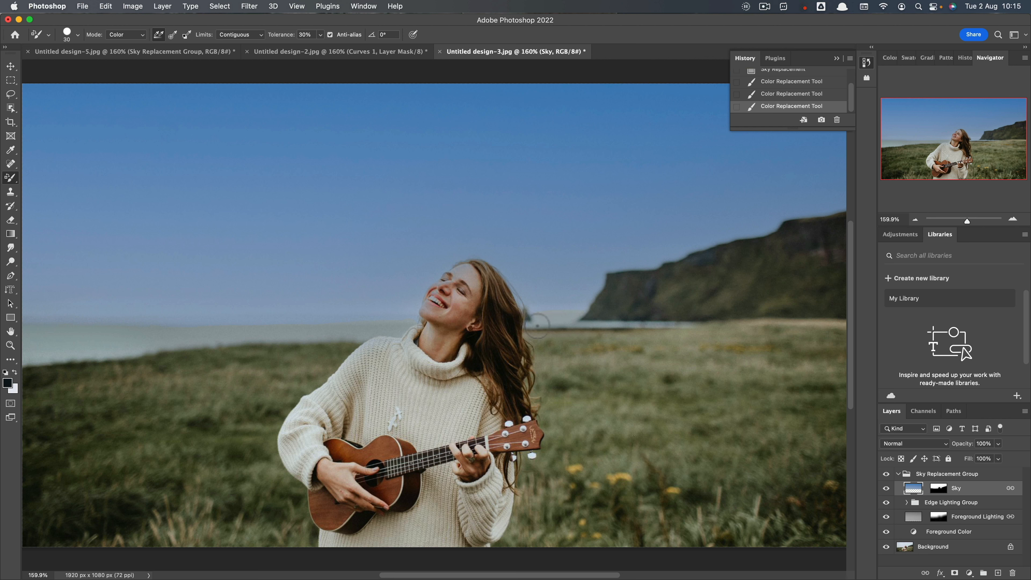
pyautogui.moveTo(663, 325); pyautogui.dragTo(667, 327)
# - Check Untitled design-5.jpg, return to Untitled design-3.jpg, and examine the sky's edge around the woman's face and hair up close
pyautogui.click(138, 52)
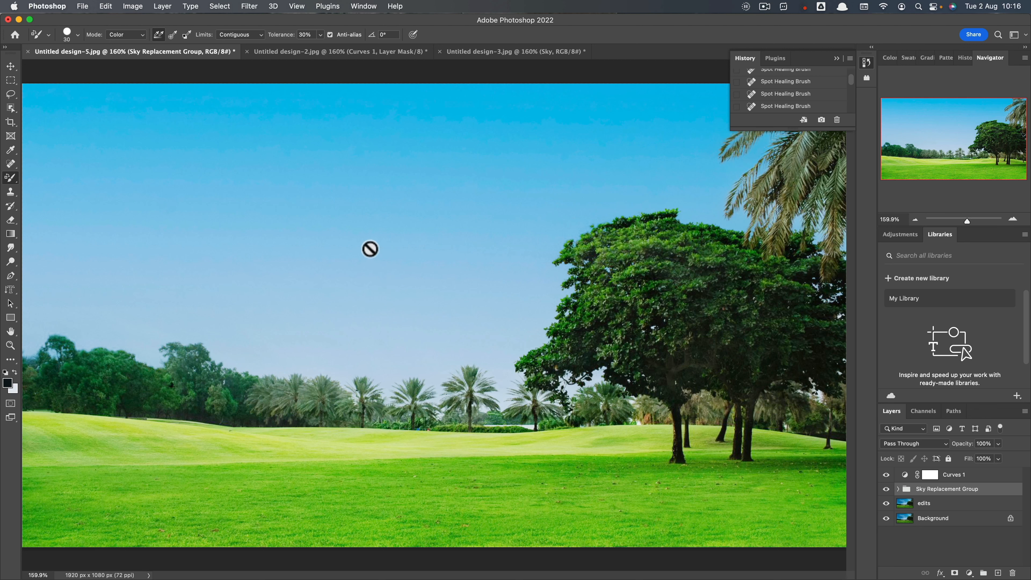
pyautogui.click(491, 50)
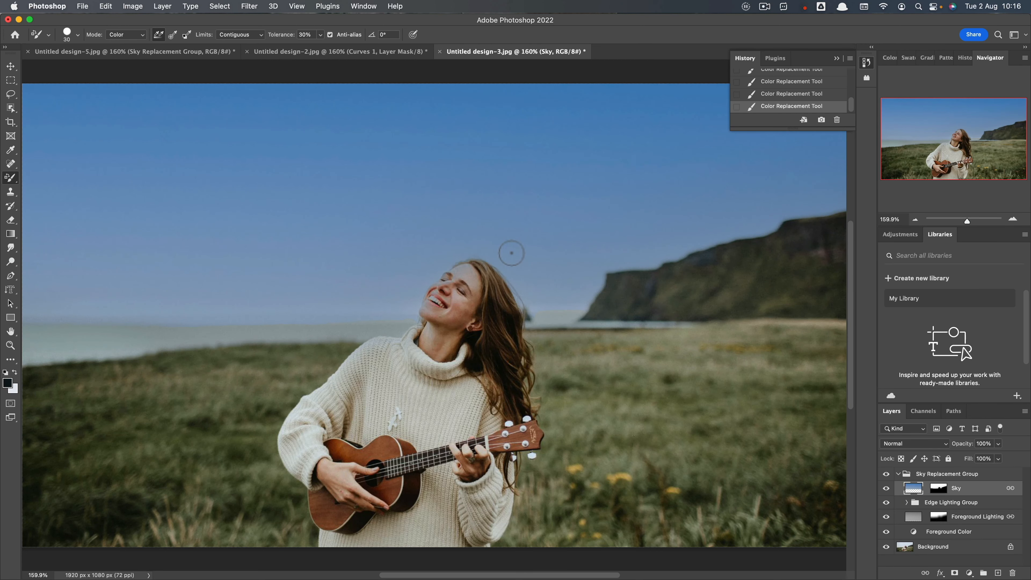
pyautogui.press('super')
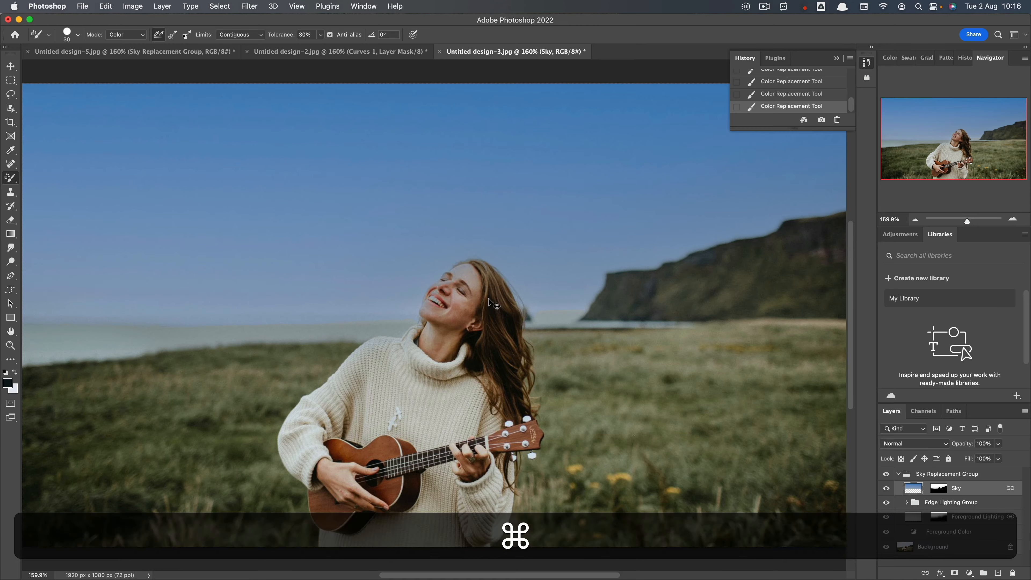
pyautogui.press('super+equal')
pyautogui.press('super+equal')
pyautogui.press('super+equal')
pyautogui.press('super+equal')
pyautogui.press('super+equal')
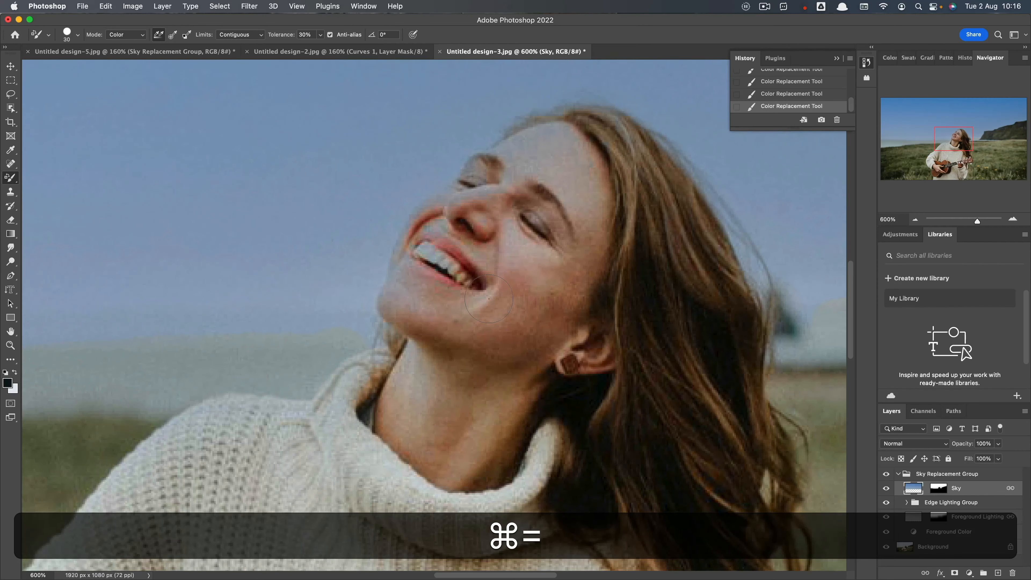
pyautogui.moveTo(665, 296); pyautogui.dragTo(460, 481)
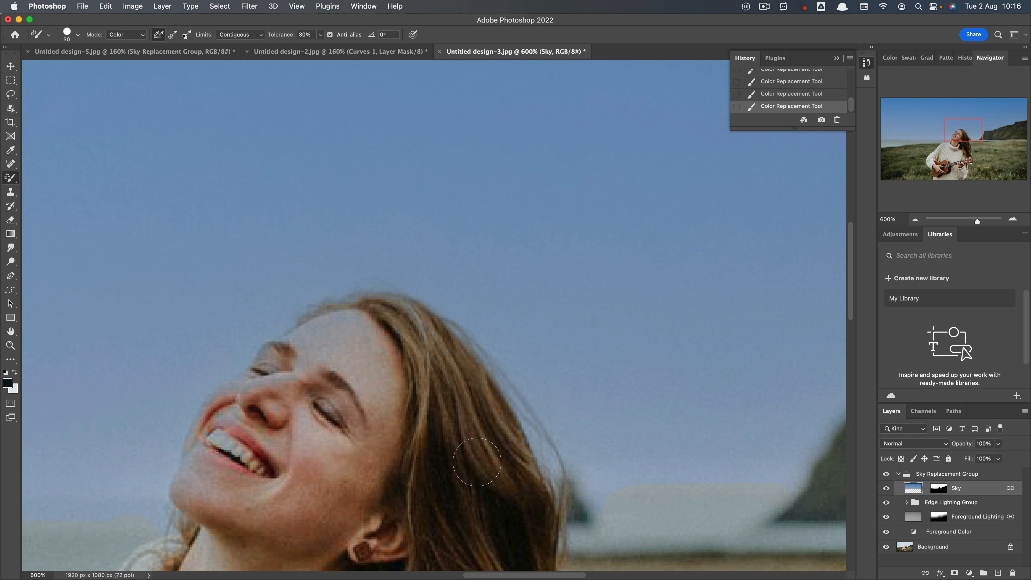
pyautogui.press('super+0')
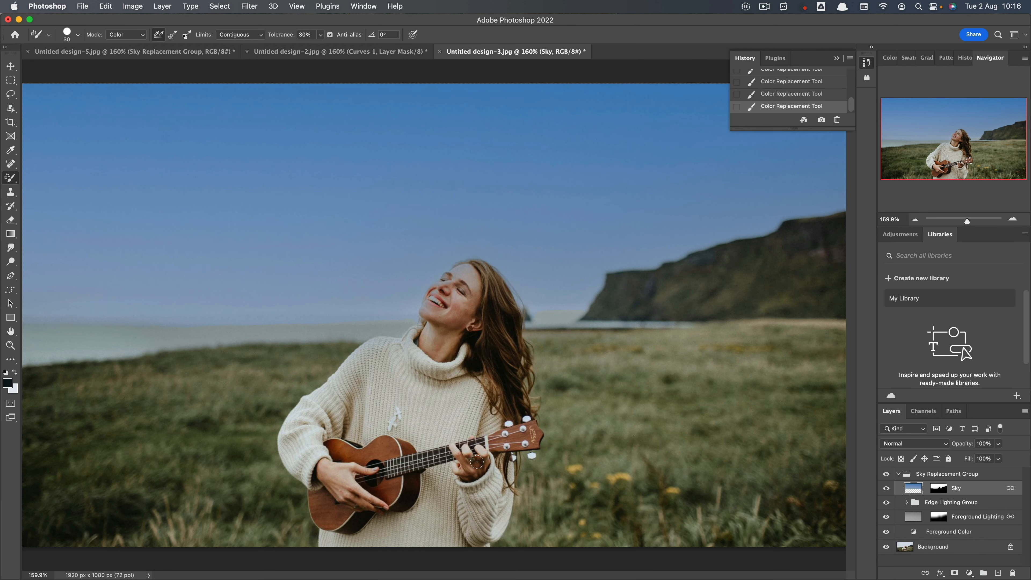